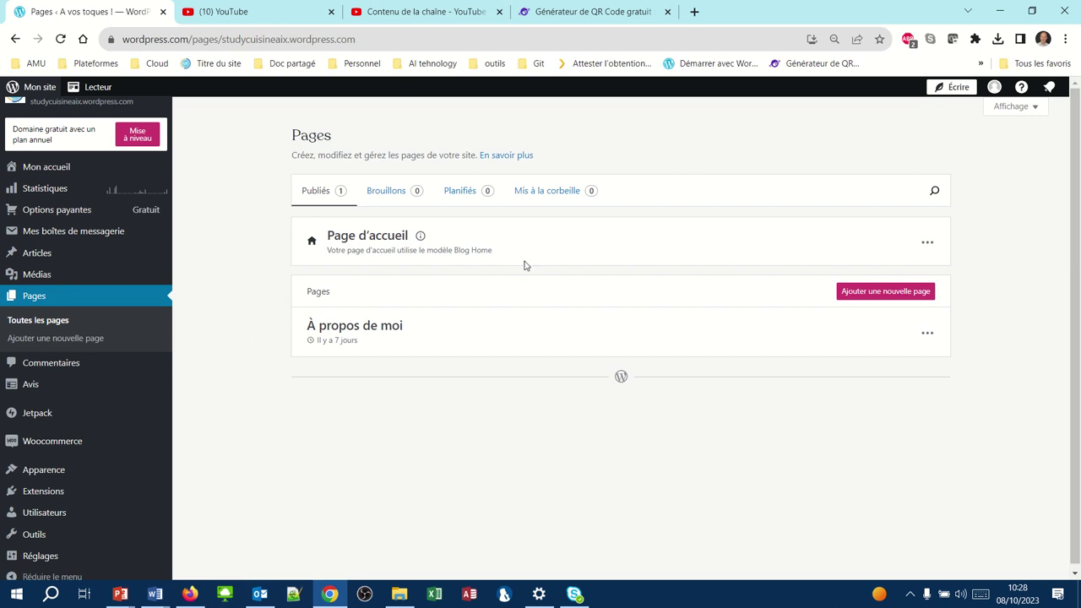
- Start a new page from the site's Pages list with 'Ajouter une nouvelle page'
click(842, 294)
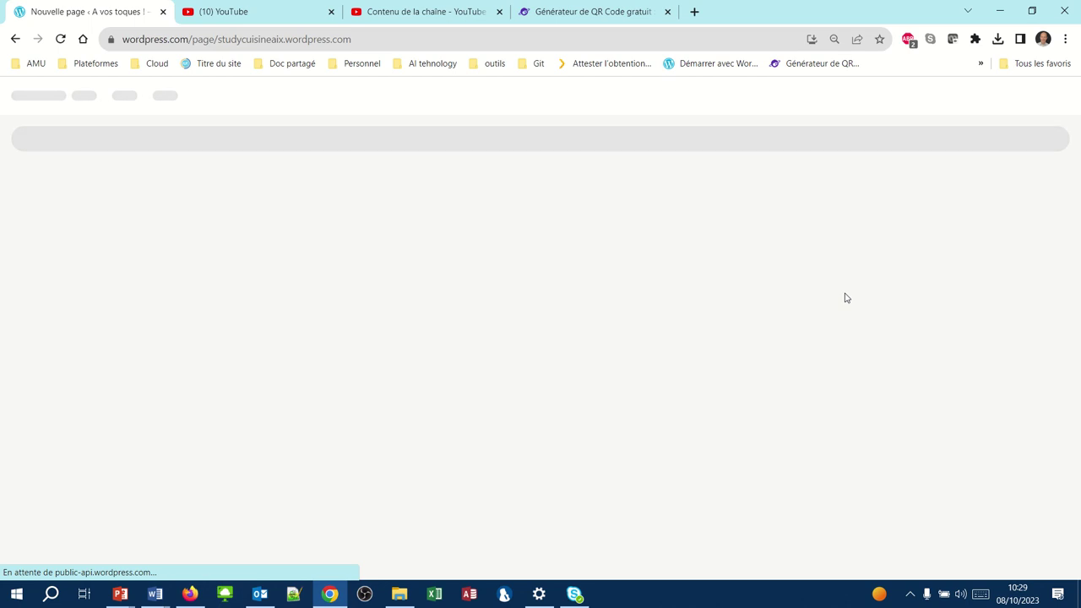
- Fill the new page with the Contact category's 'Formulaire de contact avec adresse' pattern
mouse_move(900, 14)
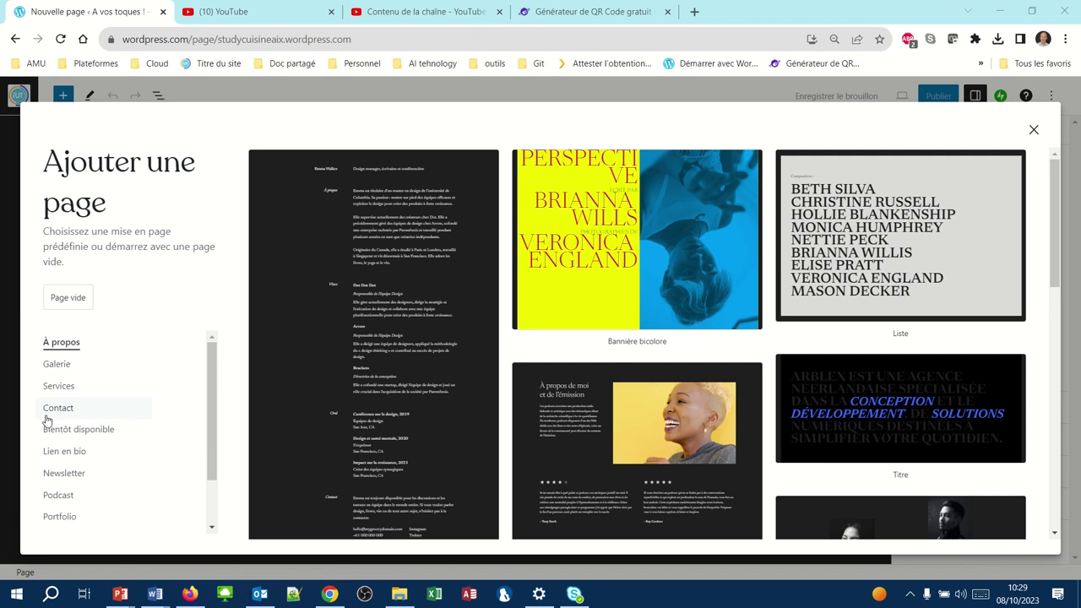
click(54, 409)
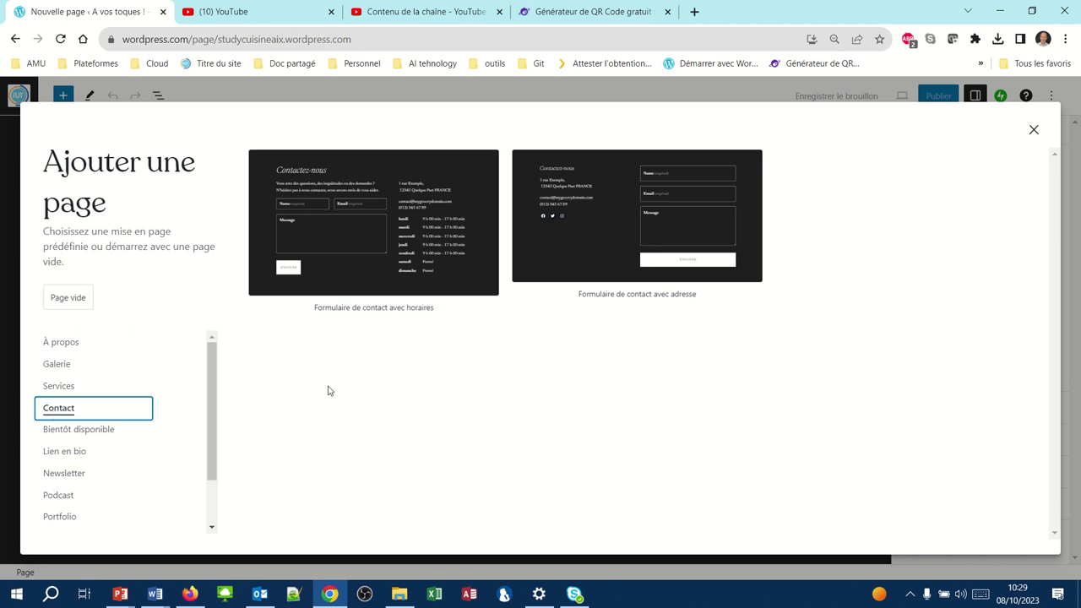
click(565, 245)
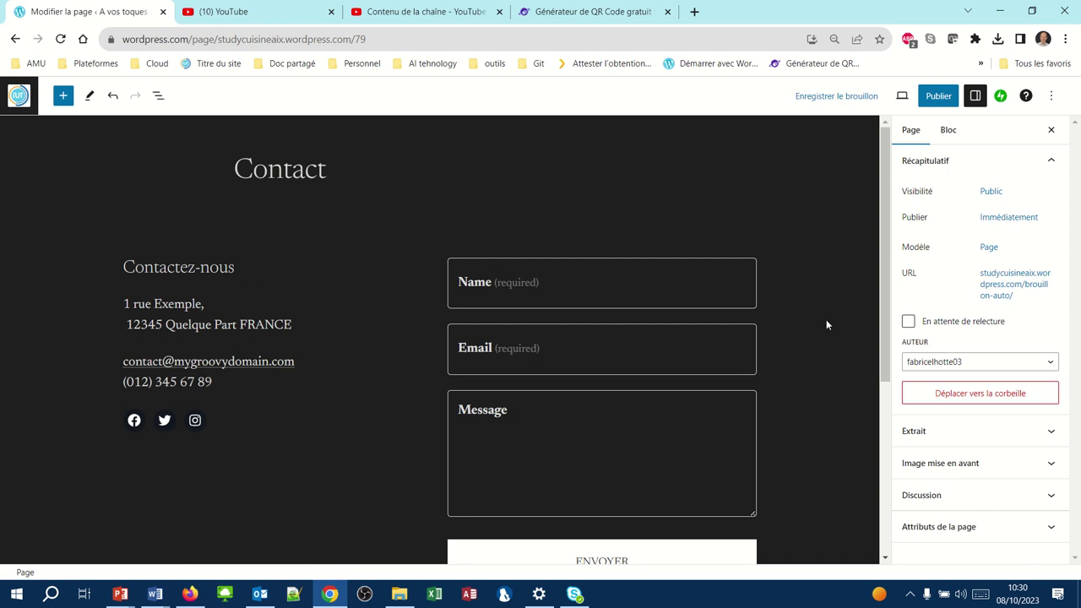
click(342, 357)
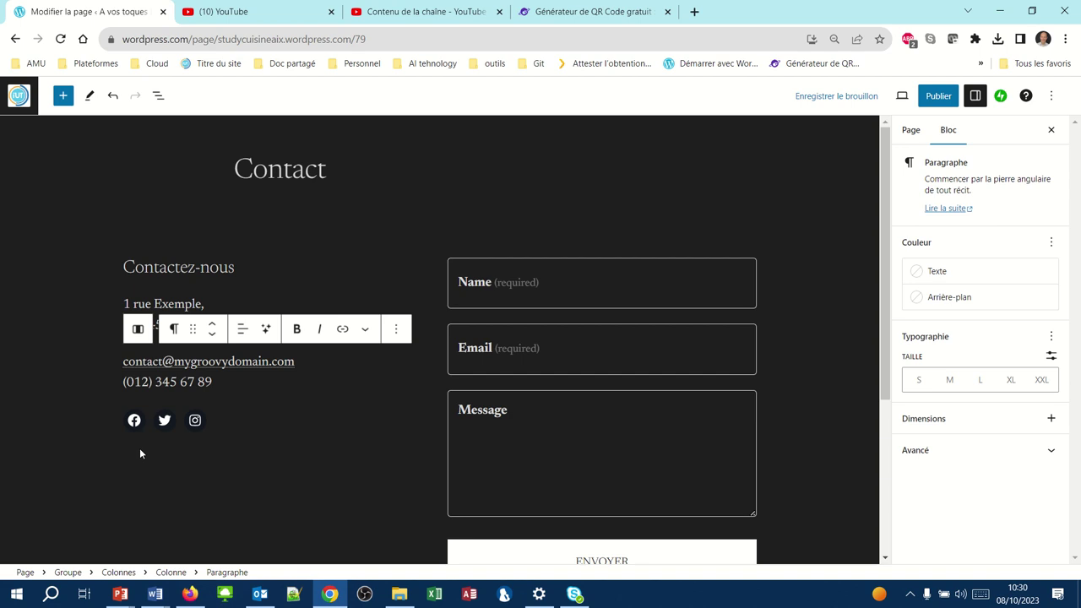
click(291, 259)
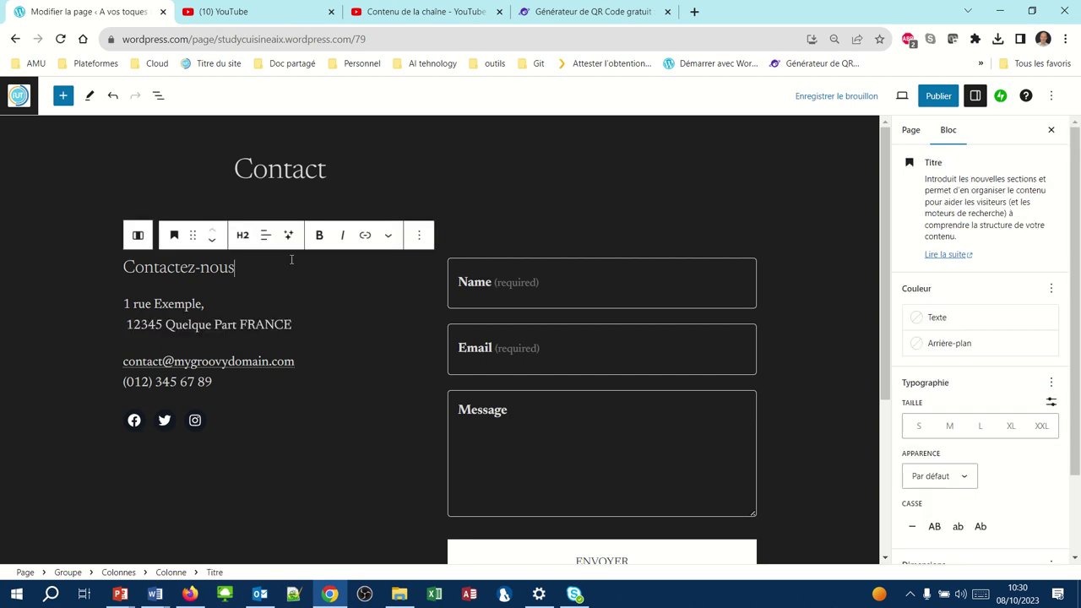
click(364, 319)
click(353, 363)
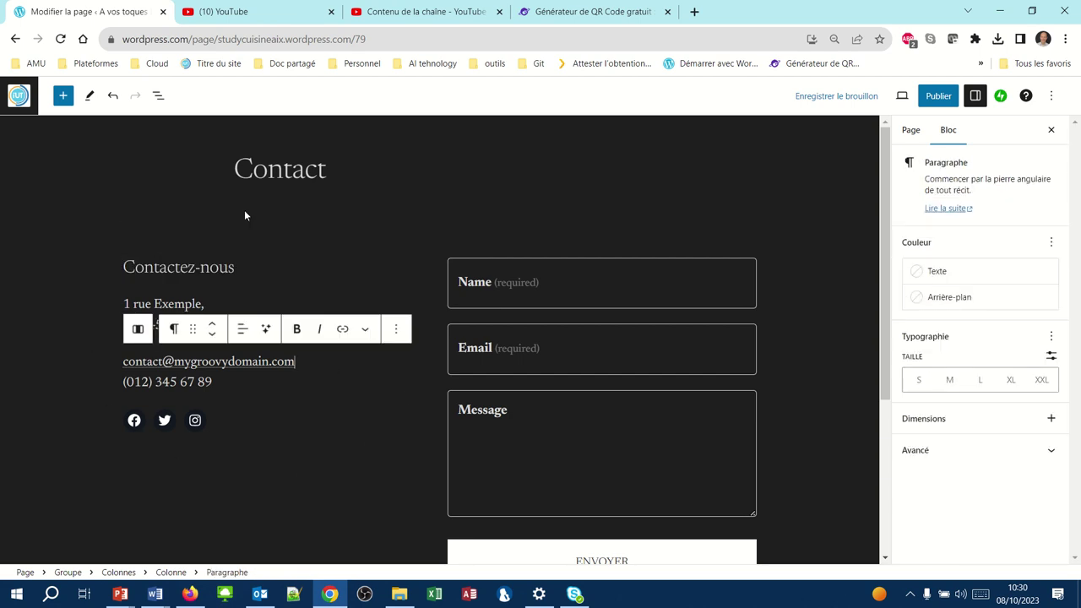
- In List View, select the contact details column and move it right of the form
click(157, 97)
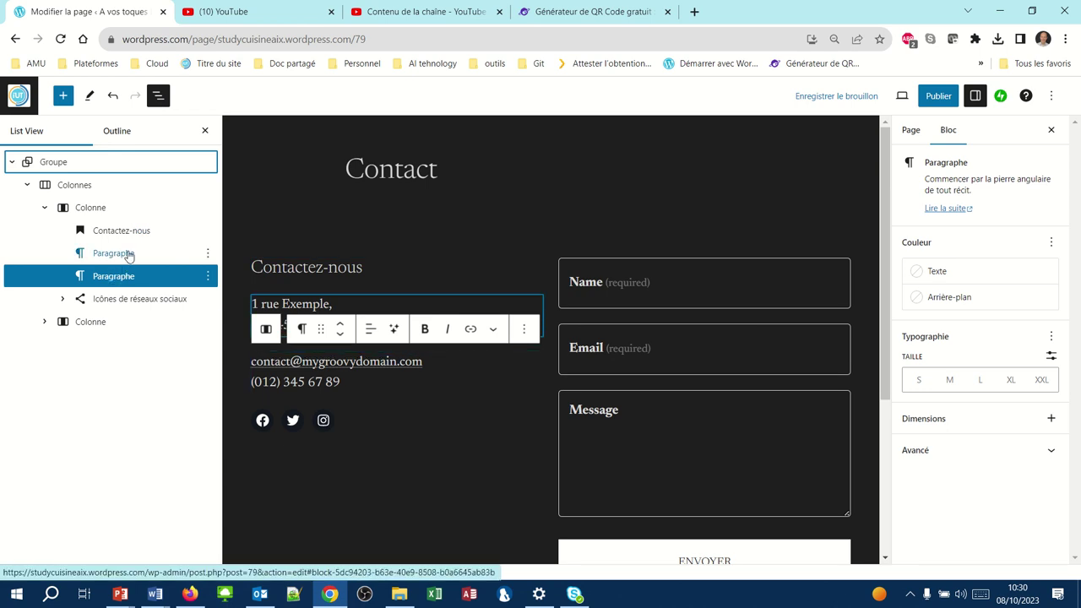
click(106, 213)
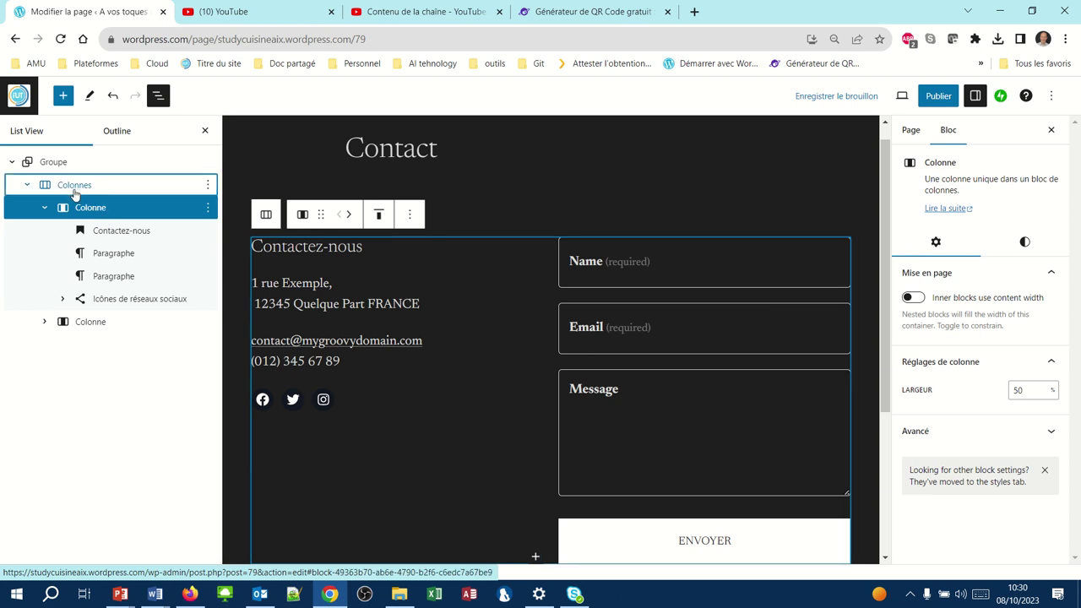
click(75, 190)
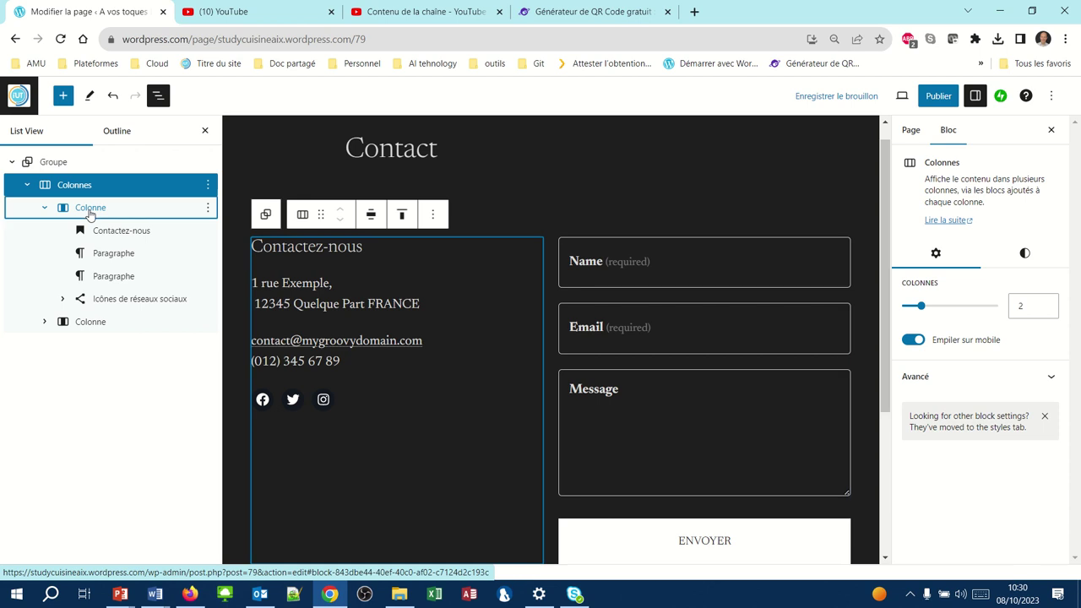
click(89, 210)
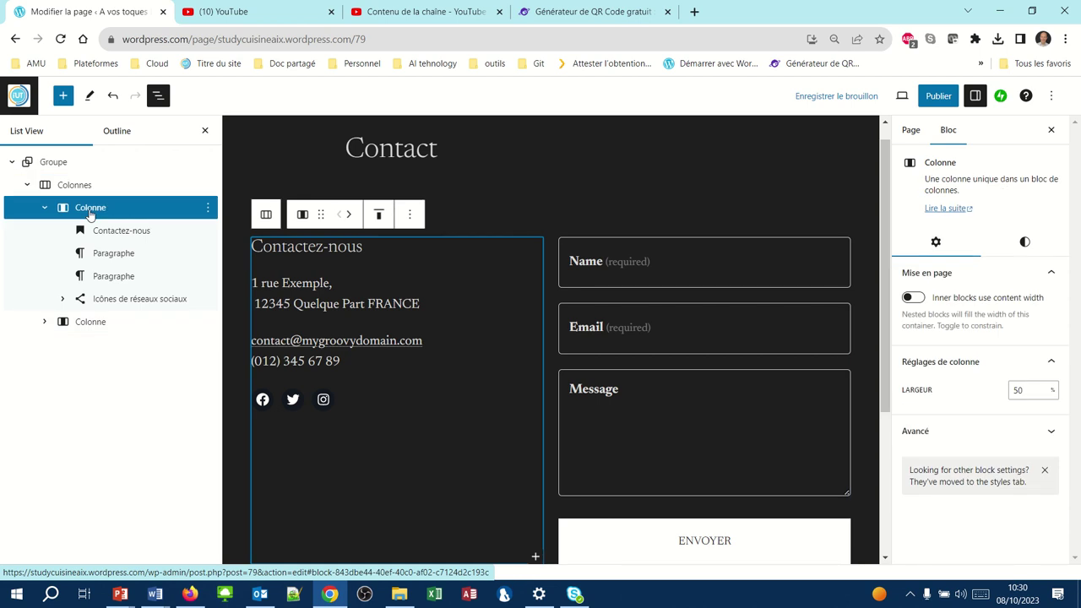
click(351, 216)
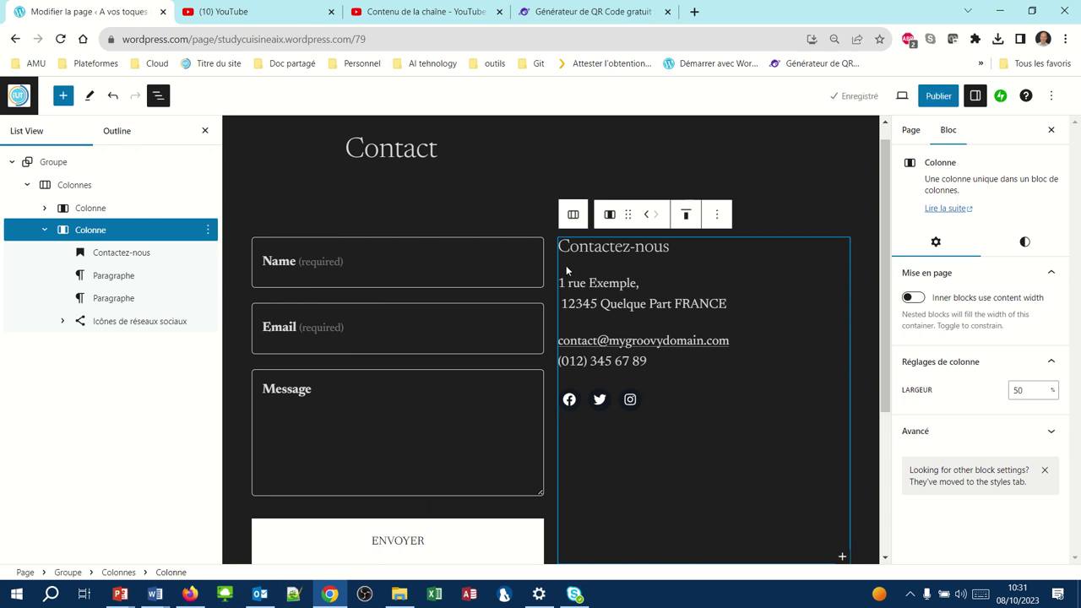
- Select the Contactez-nous heading and look at its block conversion options
click(590, 264)
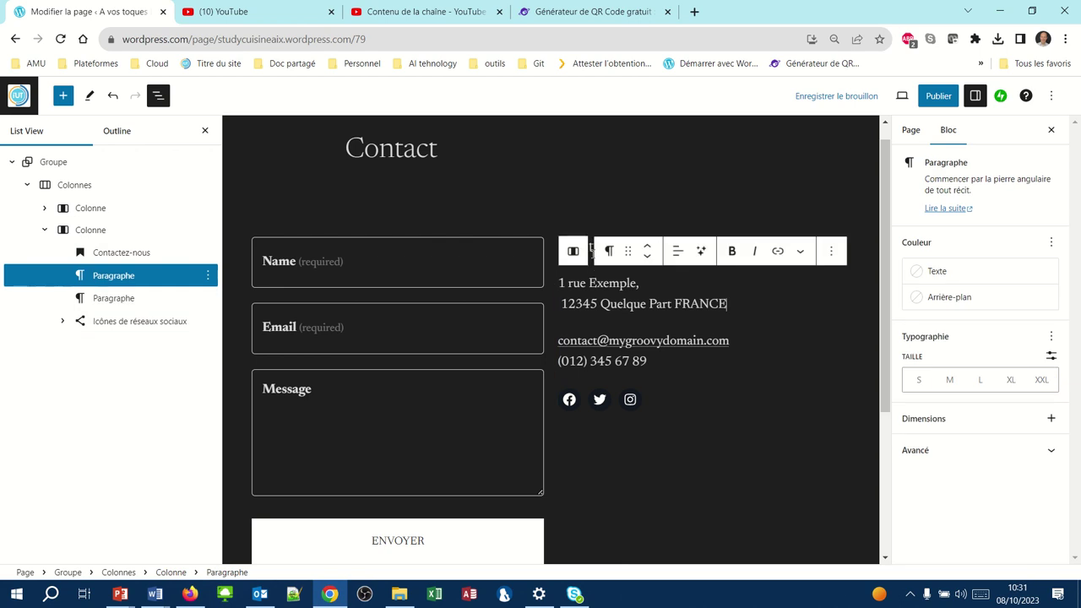
click(593, 253)
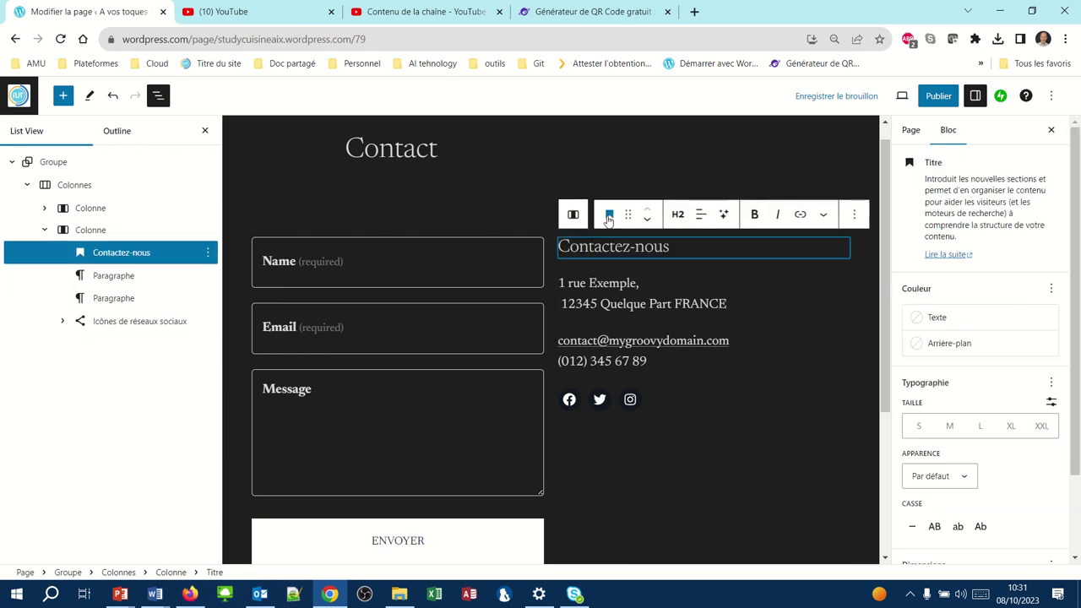
click(608, 216)
click(608, 216)
- Replace '1 rue Exemple,' with a 'Composer le' line giving the contact phone number, then add a new paragraph
click(599, 281)
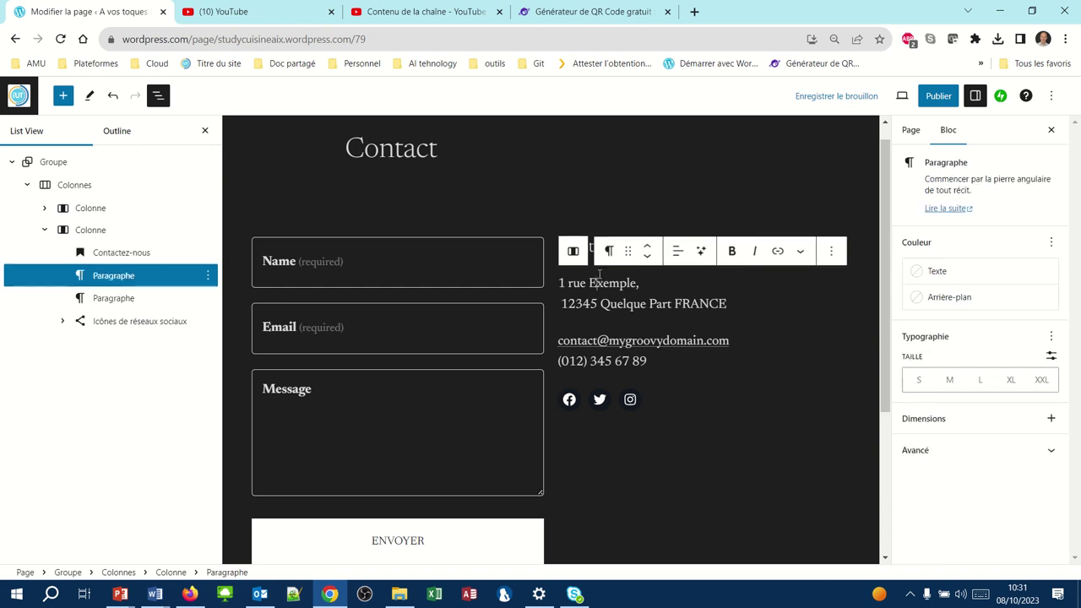
drag(560, 282, 639, 285)
mouse_move(657, 380)
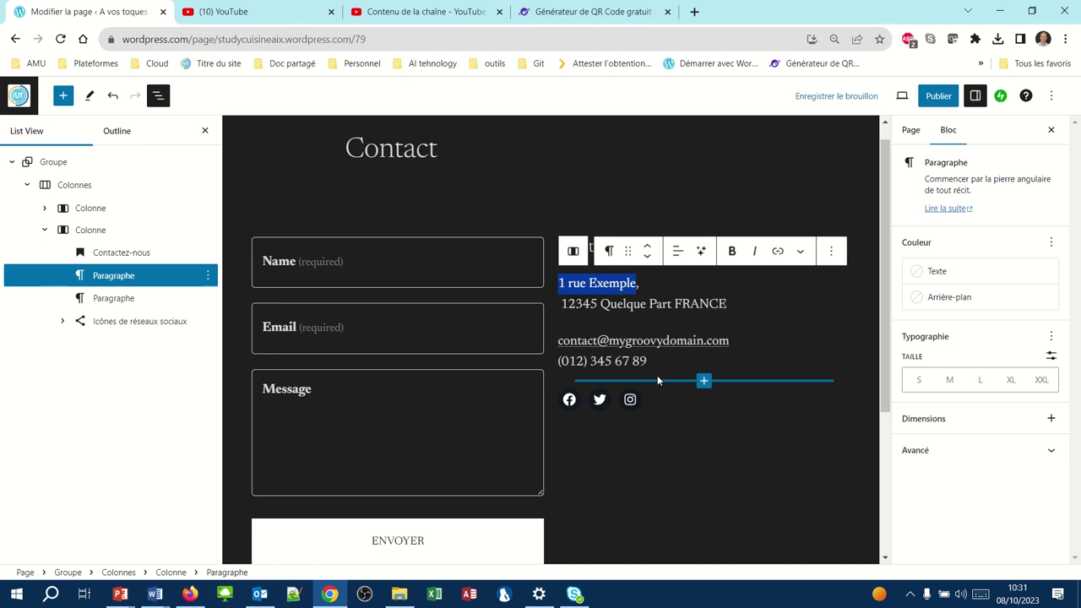
text(Composer)
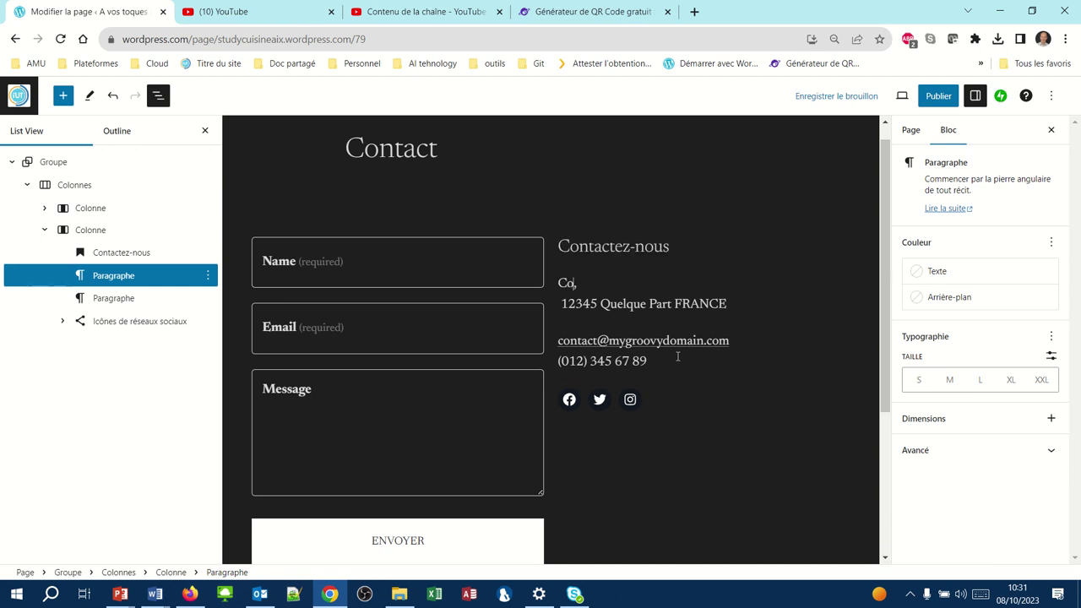
text( le)
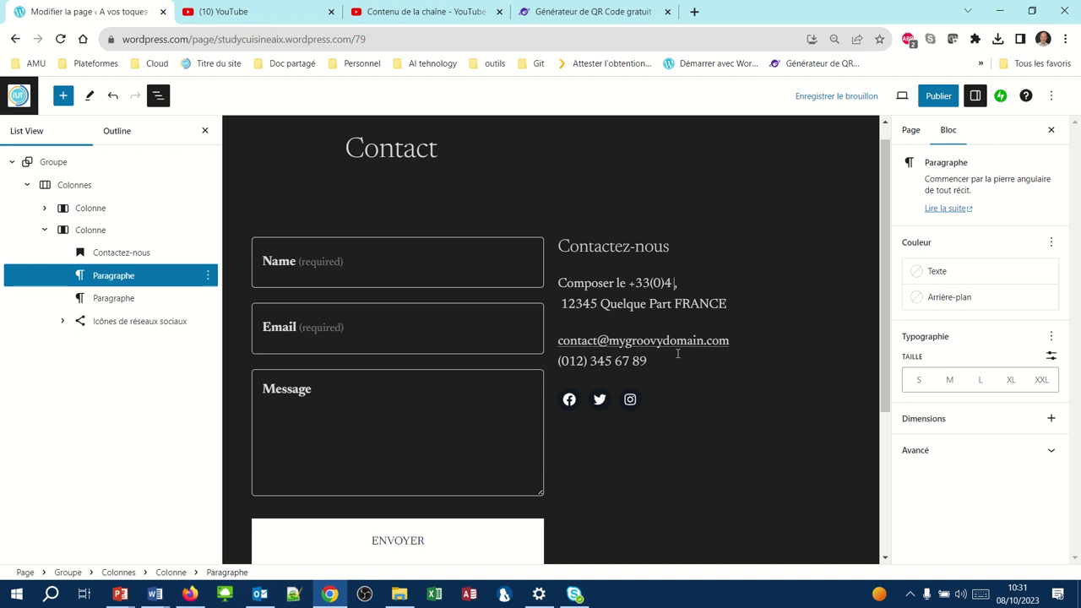
key(Delete)
mouse_move(701, 312)
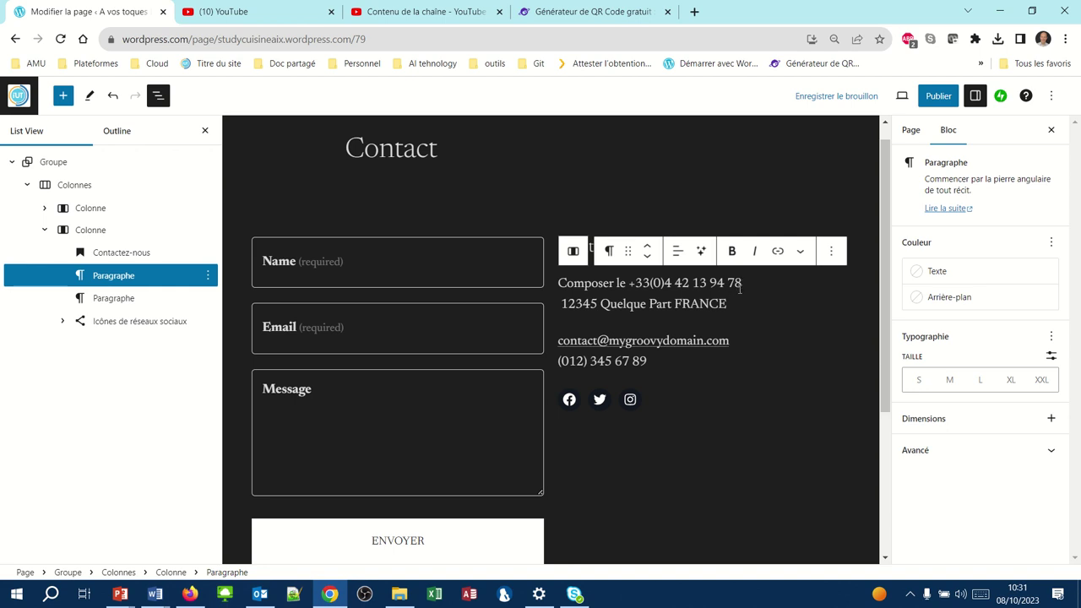
key(Return)
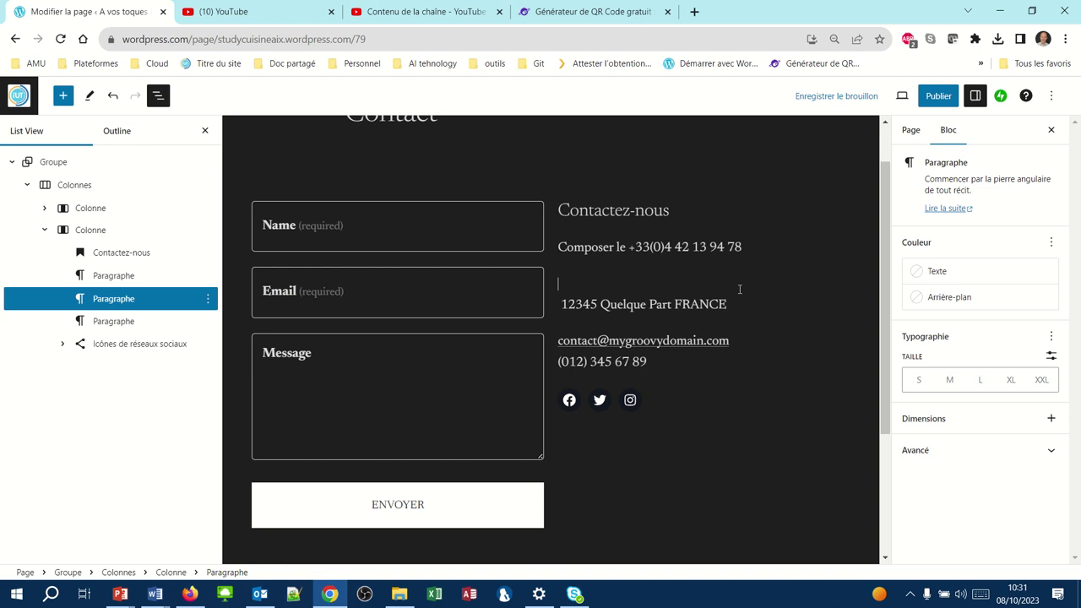
- Type 'Vous pouvez également nous écrire à :', then the recipient's name and the IUT d'Aix-Marseille campus line
text(Vous pouvez également )
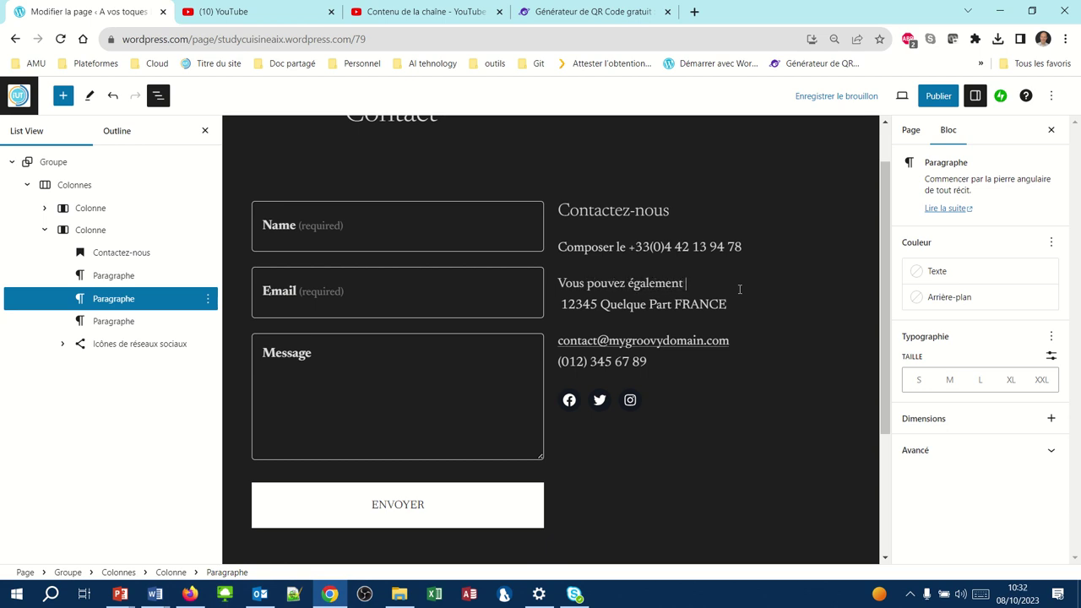
text(nous écrire à :)
key(Return)
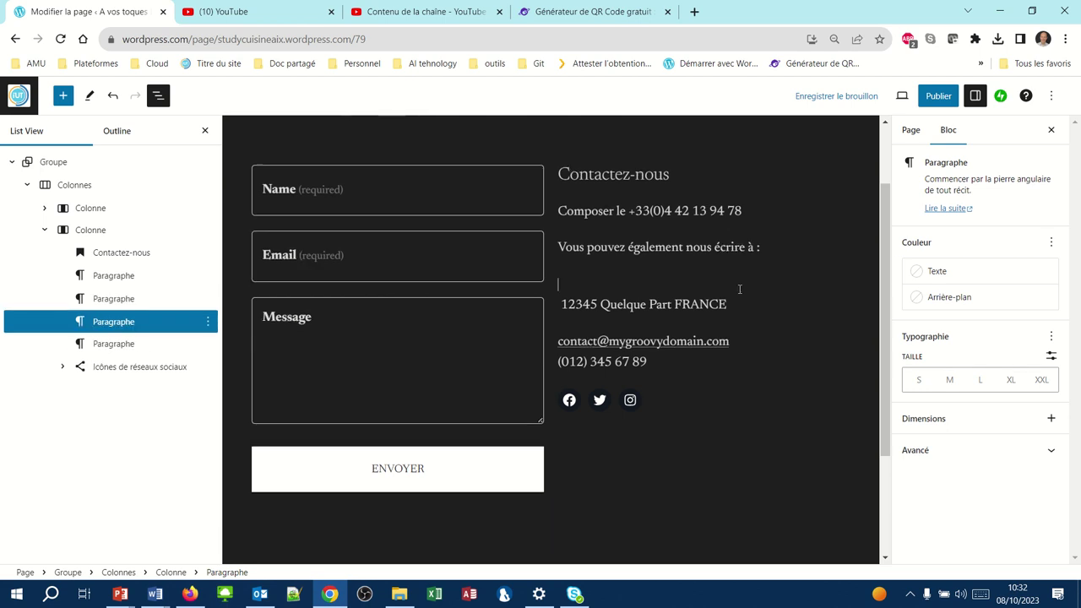
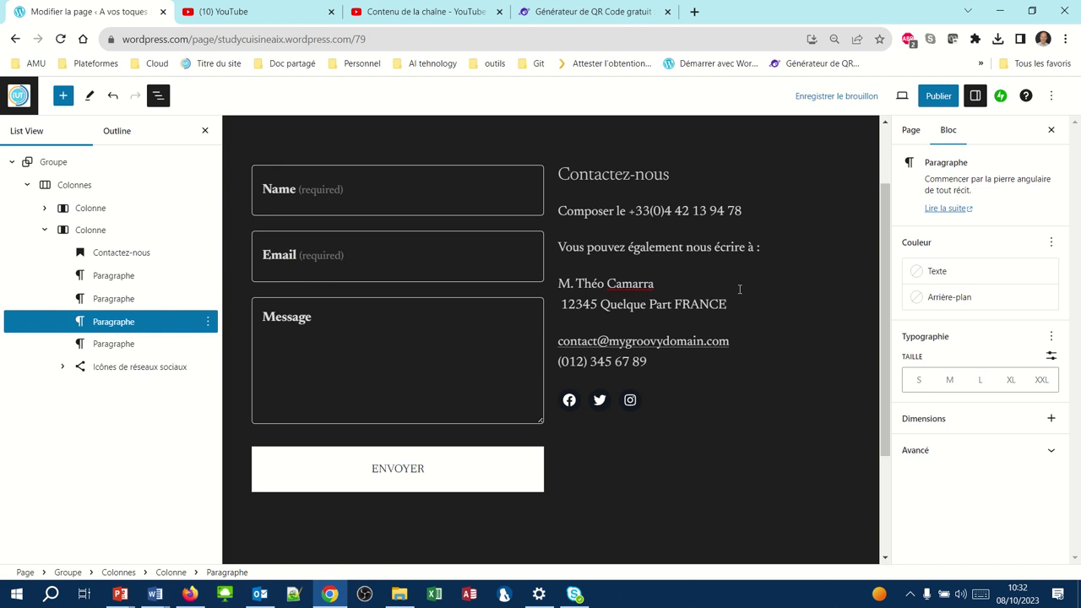
key(shift+Return)
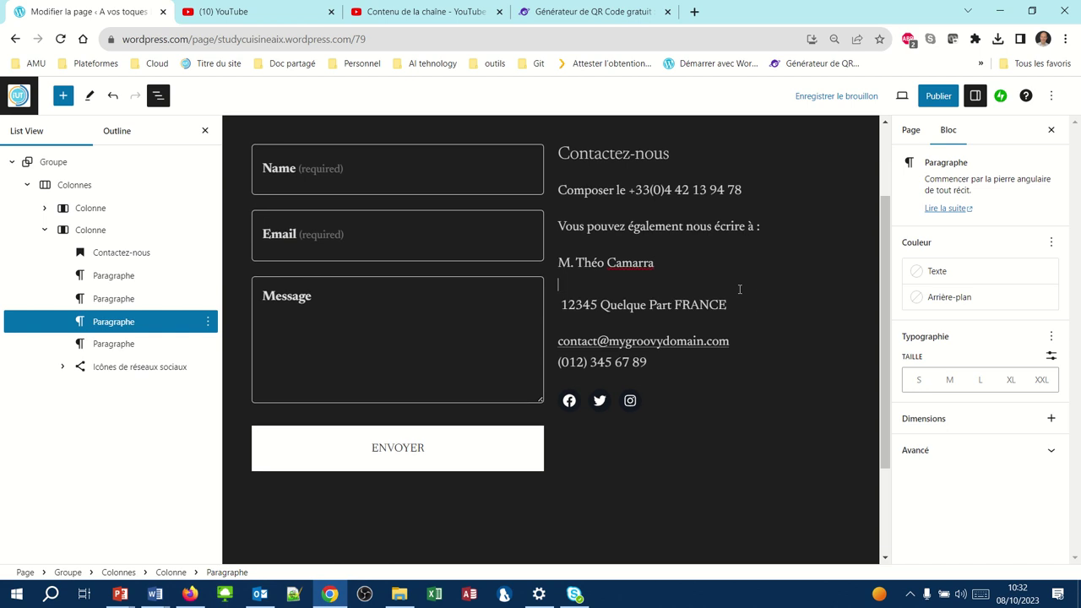
text(IUT d'Aix-Marseille - S)
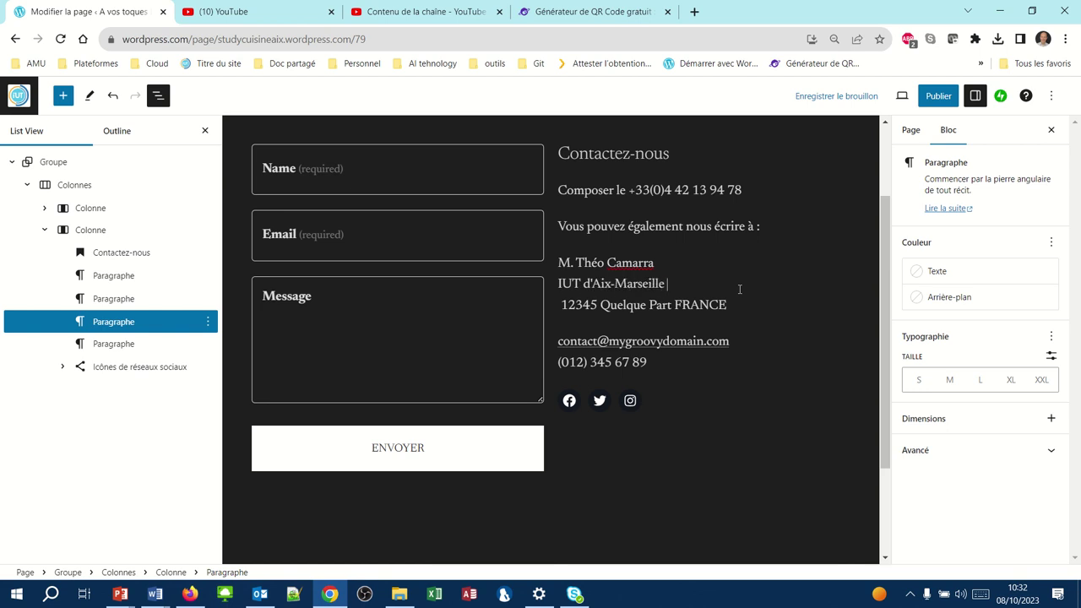
text(ite d'Aix-en-Provence)
key(shift+Return)
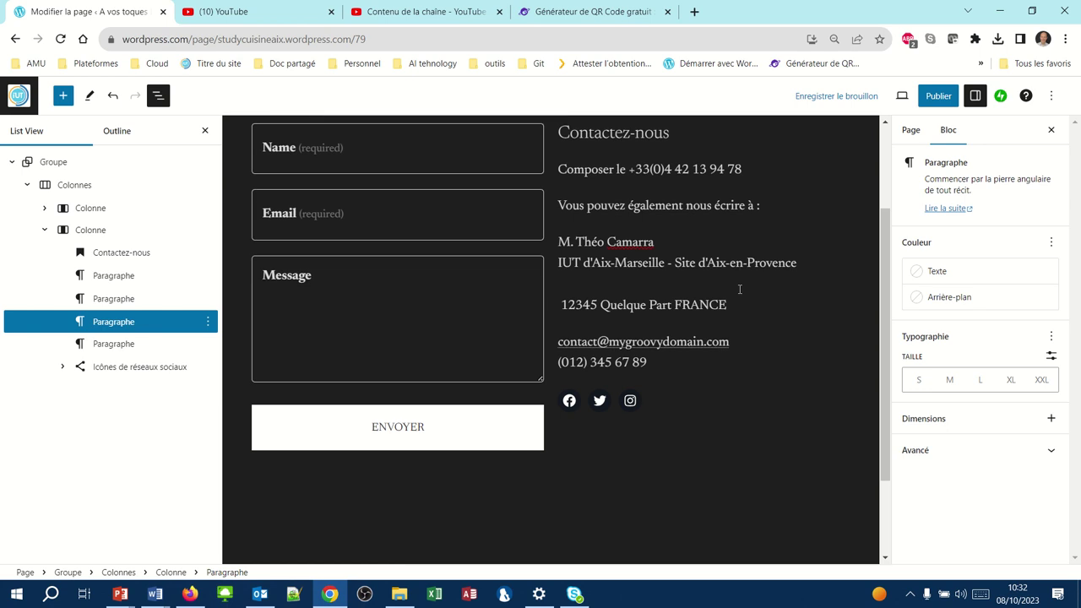
- Add the 'Département Techniques de Commercialisation' line and the street address line, followed by new paragraphs
text(Département Techniques de Commarc)
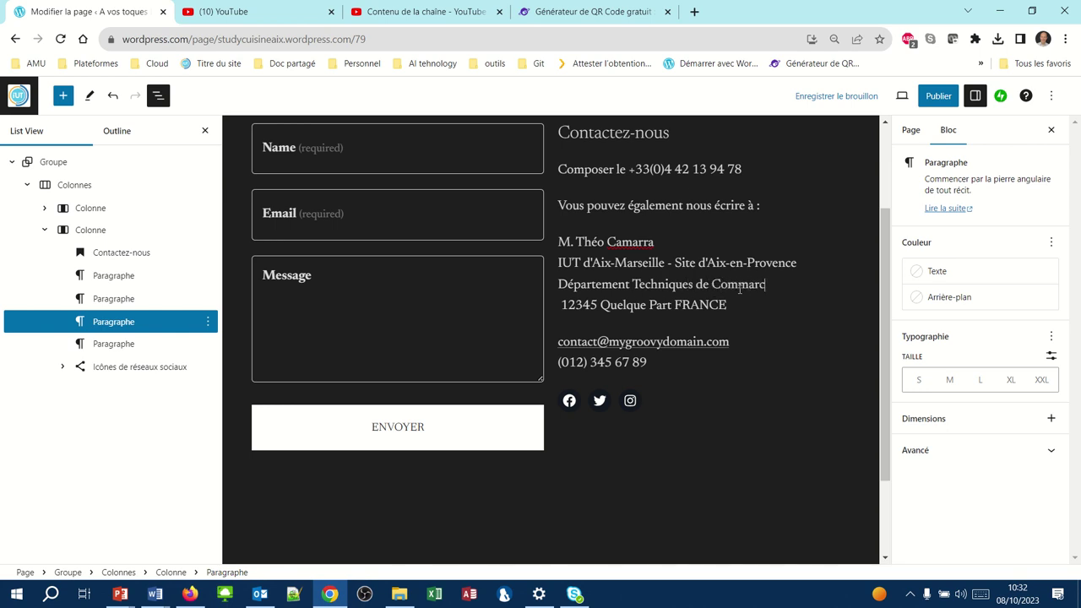
key(BackSpace)
key(BackSpace)
text(ercialisation)
key(shift+Return)
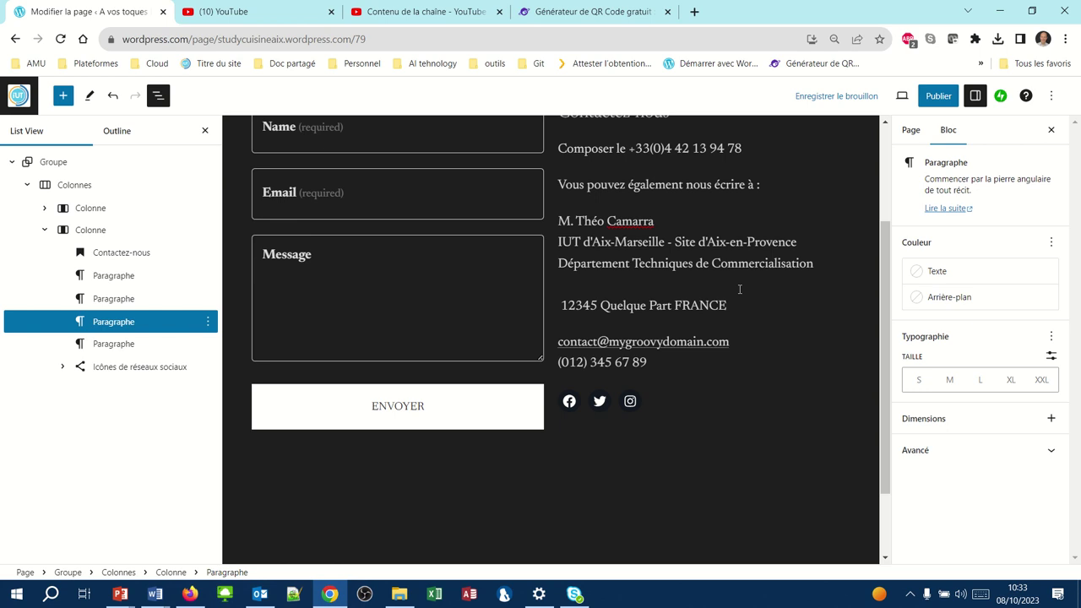
text(413 av, Gaston Berger)
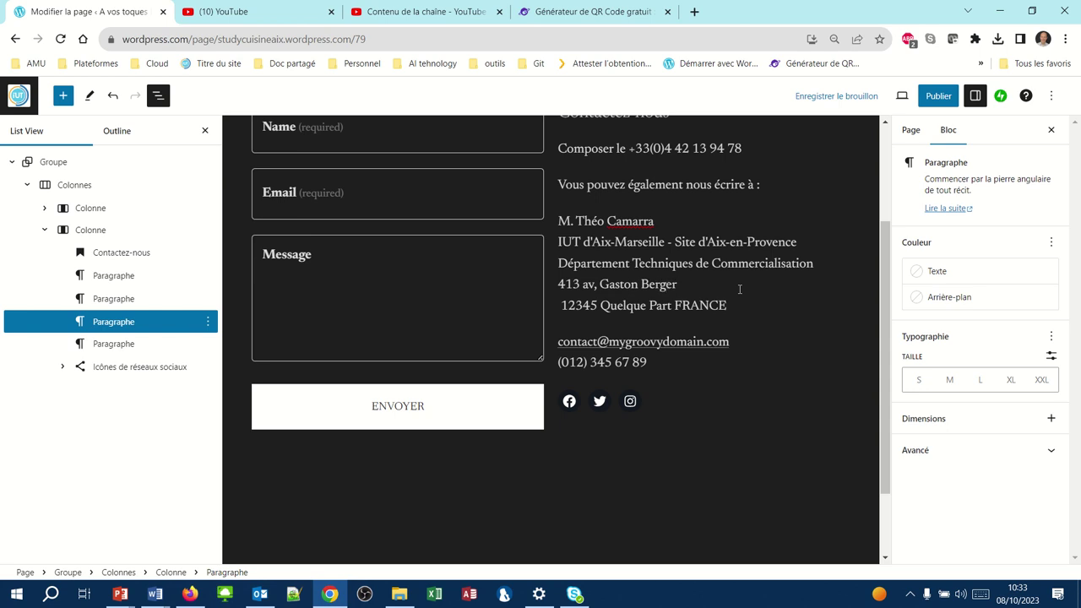
key(Return)
text(1)
key(Return)
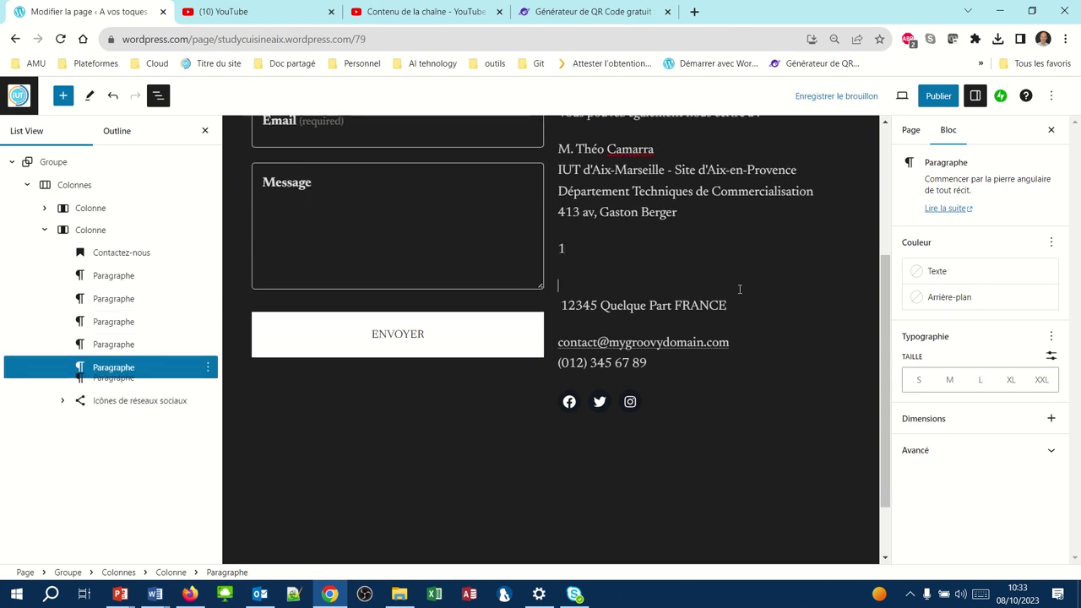
- Remove the stray paragraphs and end the address with its postal code and city line
text(3)
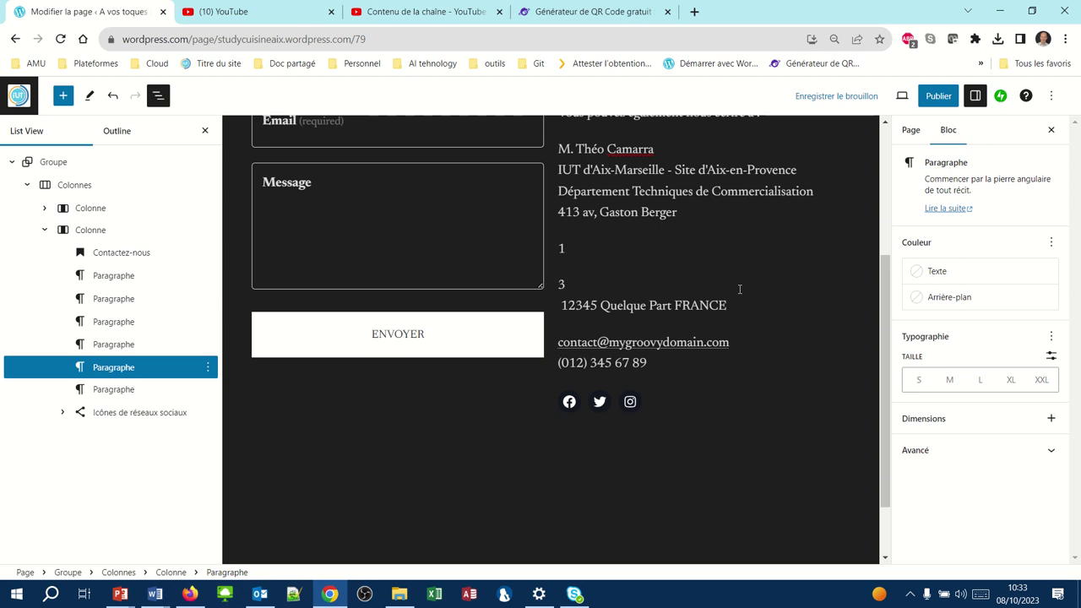
key(BackSpace)
key(BackSpace)
key(BackSpace)
key(BackSpace)
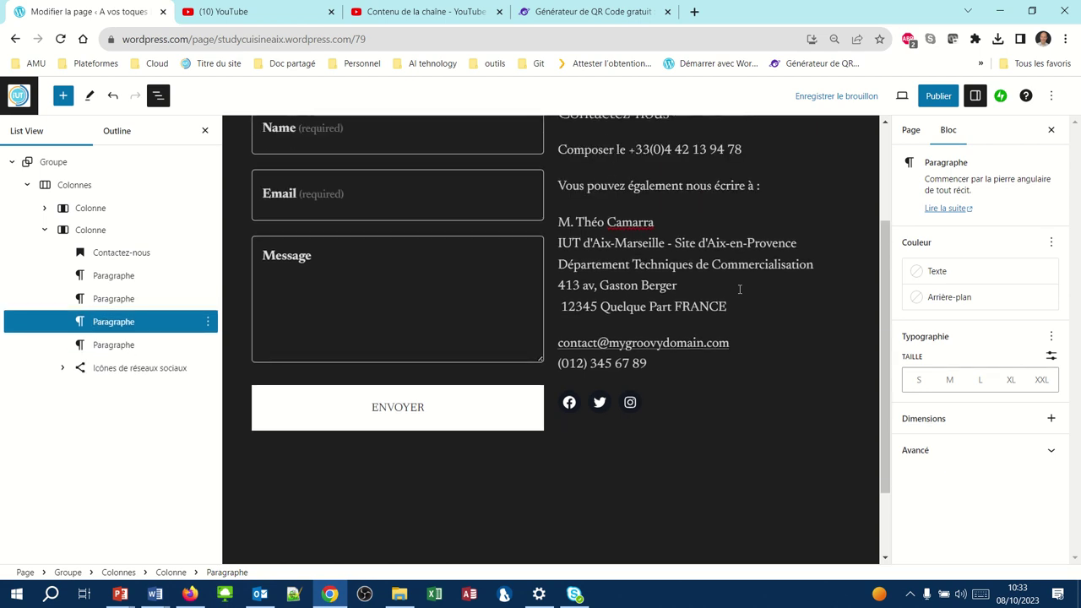
key(shift+Return)
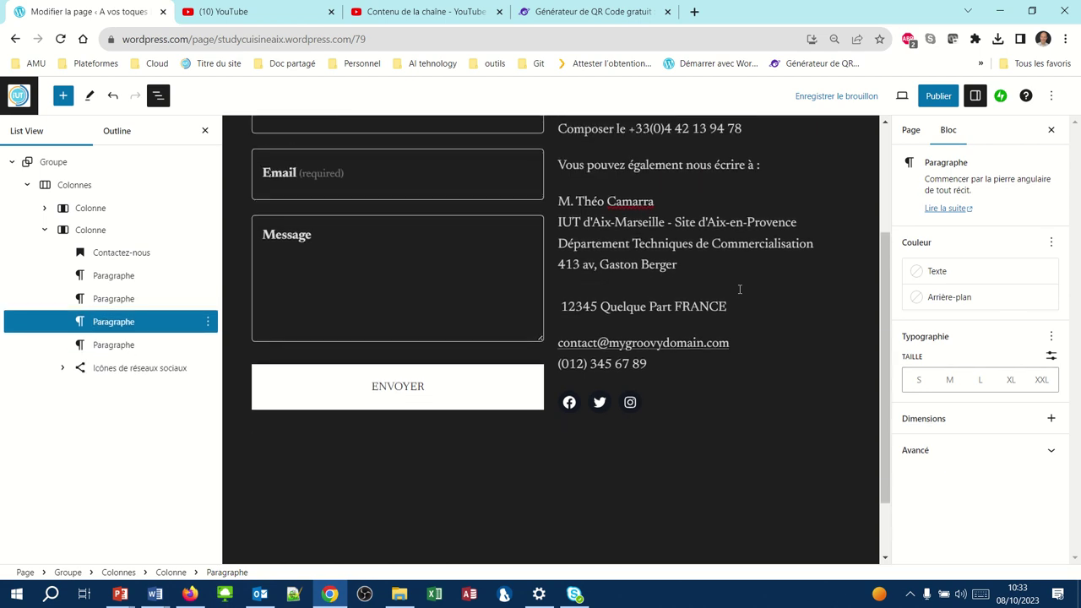
text(13100 Aix)
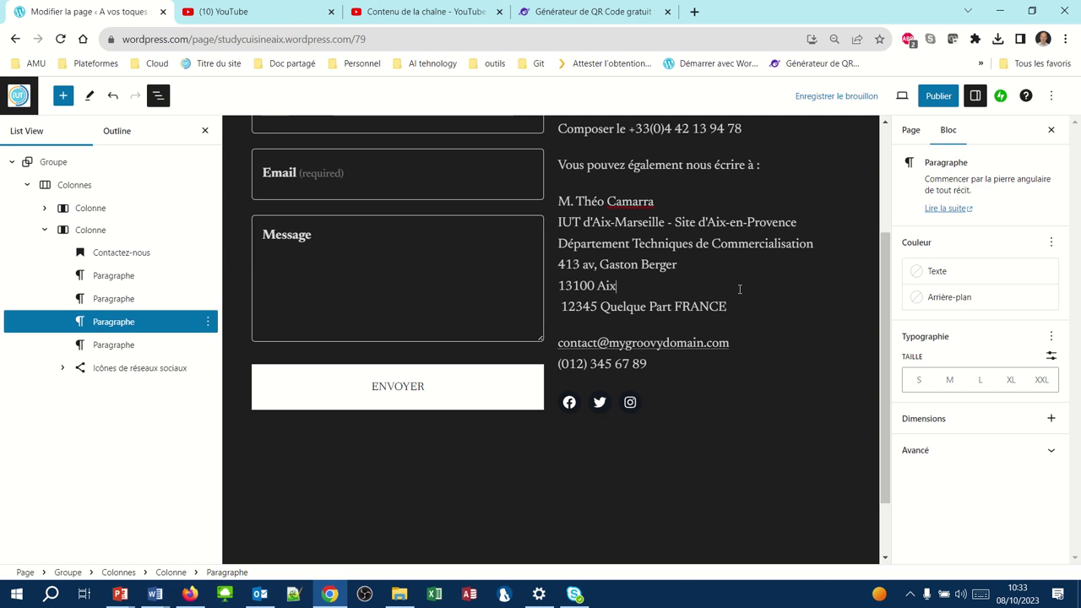
text(-en-Provence)
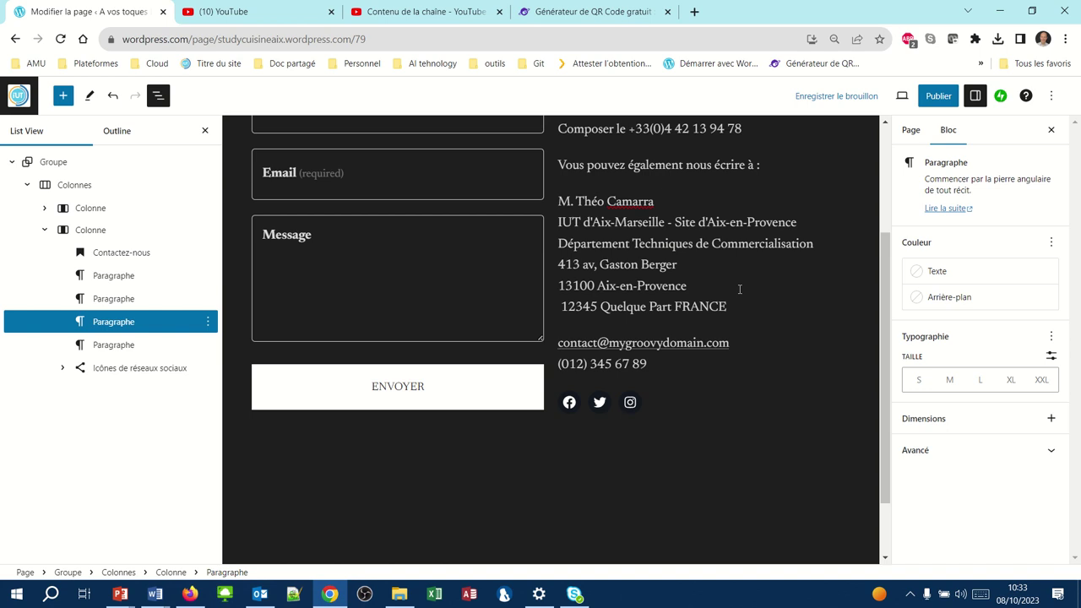
- Delete the sample town, FRANCE, e-mail and phone lines after the address
key(Delete)
key(Delete)
key(Delete)
key(Delete)
key(Delete)
key(Delete)
key(Delete)
key(Delete)
key(Delete)
key(Delete)
key(Delete)
key(Delete)
key(Delete)
key(Delete)
key(Delete)
key(Delete)
key(Delete)
key(Delete)
key(Delete)
key(Delete)
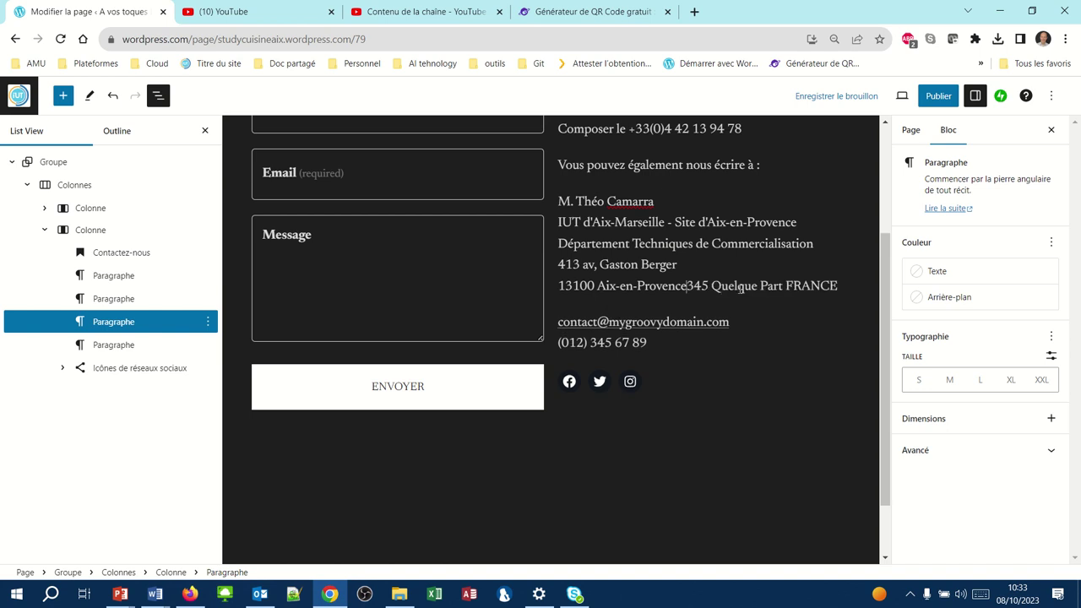
key(Delete)
key(Delete)
key(Delete)
key(Delete)
key(Delete)
key(Delete)
key(Delete)
key(Delete)
key(Delete)
key(Delete)
key(Delete)
key(Delete)
key(Delete)
key(Delete)
key(Delete)
key(Delete)
key(Delete)
key(Delete)
key(Delete)
key(Delete)
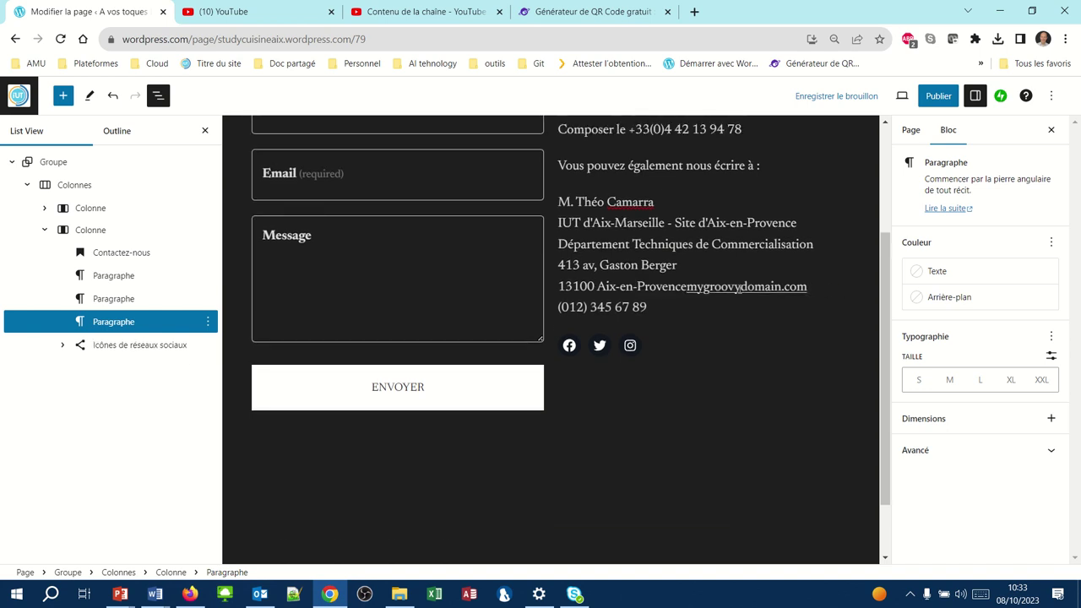
key(Delete)
key(Delete)
key(Delete)
key(Delete)
key(Delete)
key(Delete)
key(Delete)
key(Delete)
key(Delete)
key(Delete)
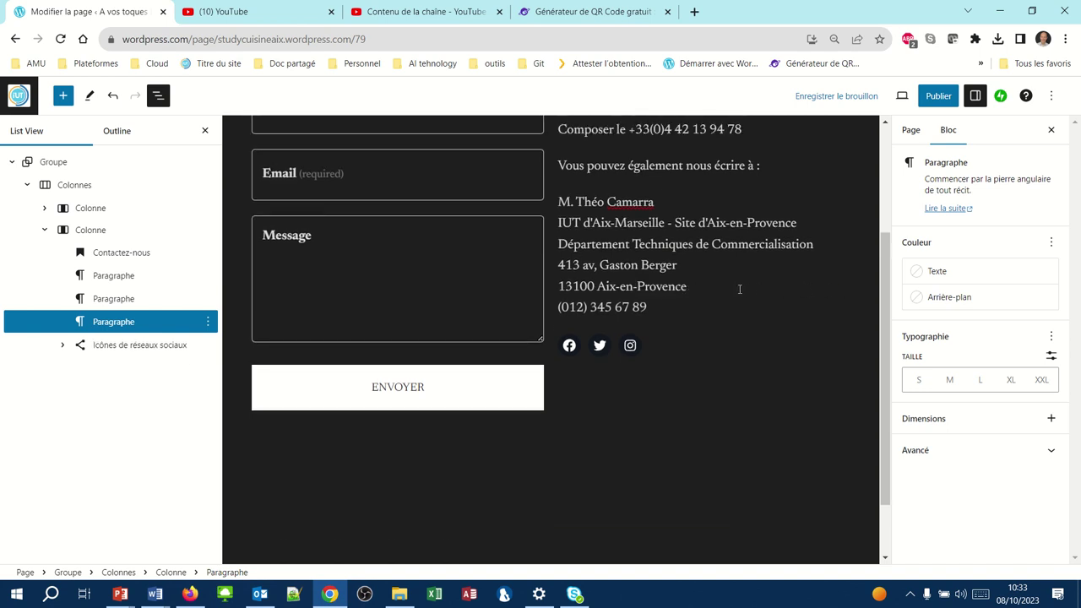
key(Delete)
key(Delete)
key(Delete)
key(Delete)
key(Delete)
key(Delete)
key(Delete)
key(Delete)
key(Delete)
key(Delete)
key(Delete)
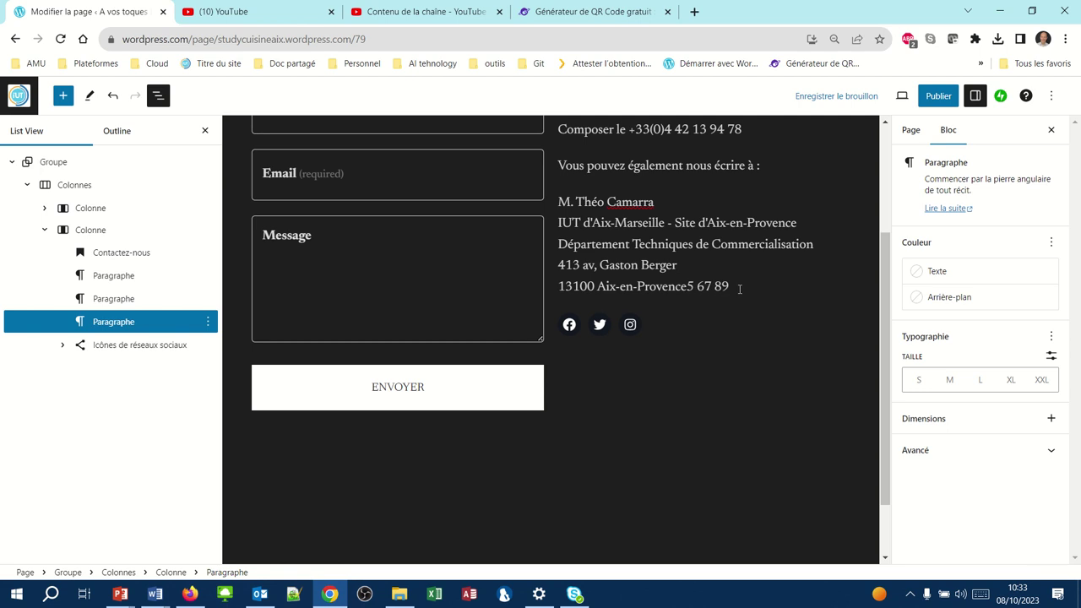
key(Delete)
key(Delete)
key(Delete)
key(Delete)
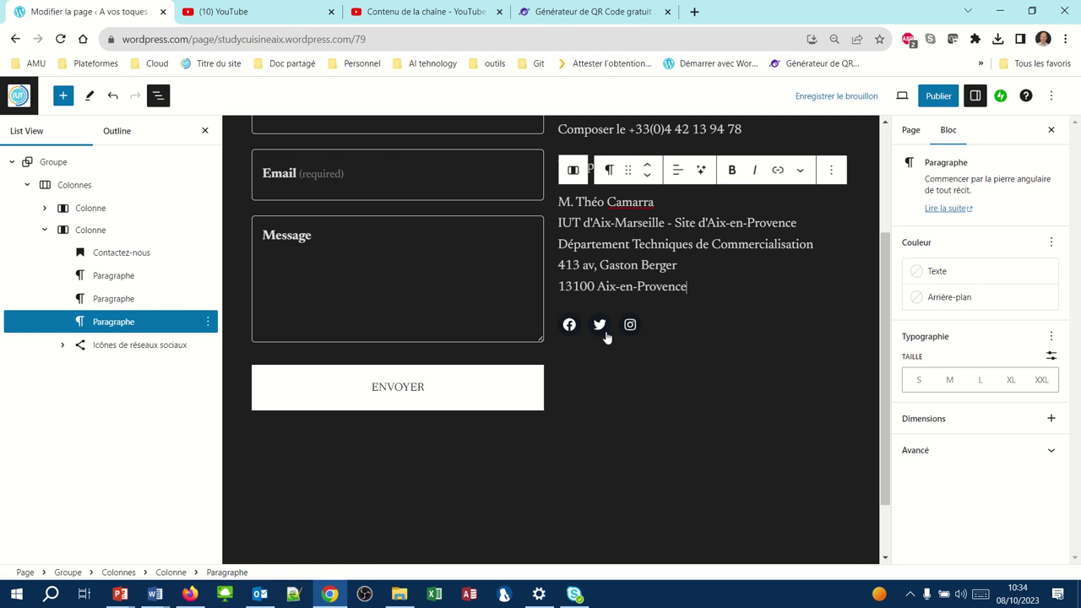
- Select the 'Vous pouvez également nous écrire à :' line
scroll(606, 337, up, 3)
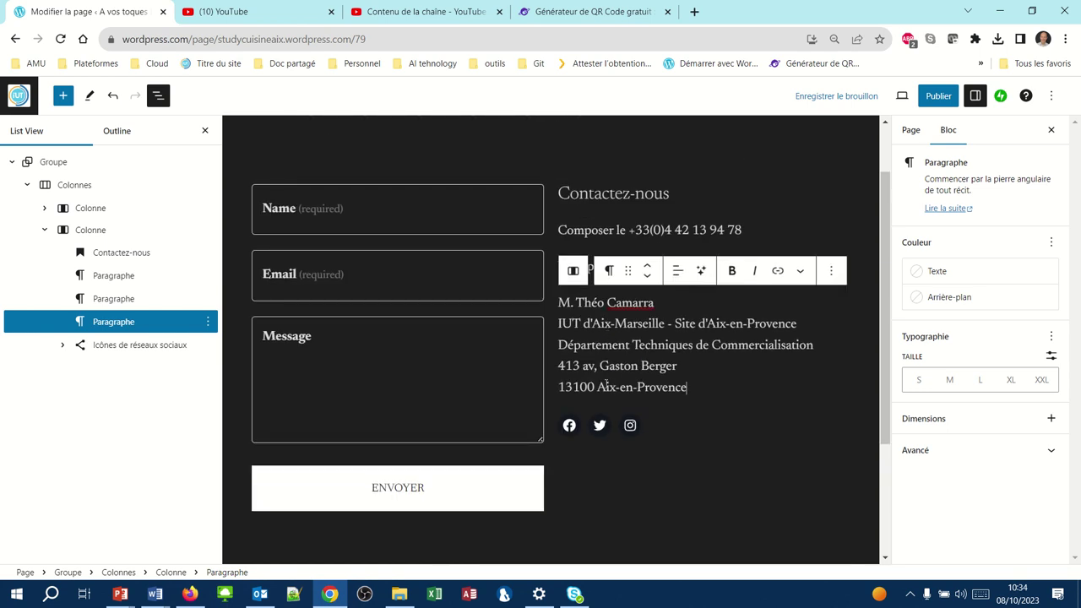
click(593, 225)
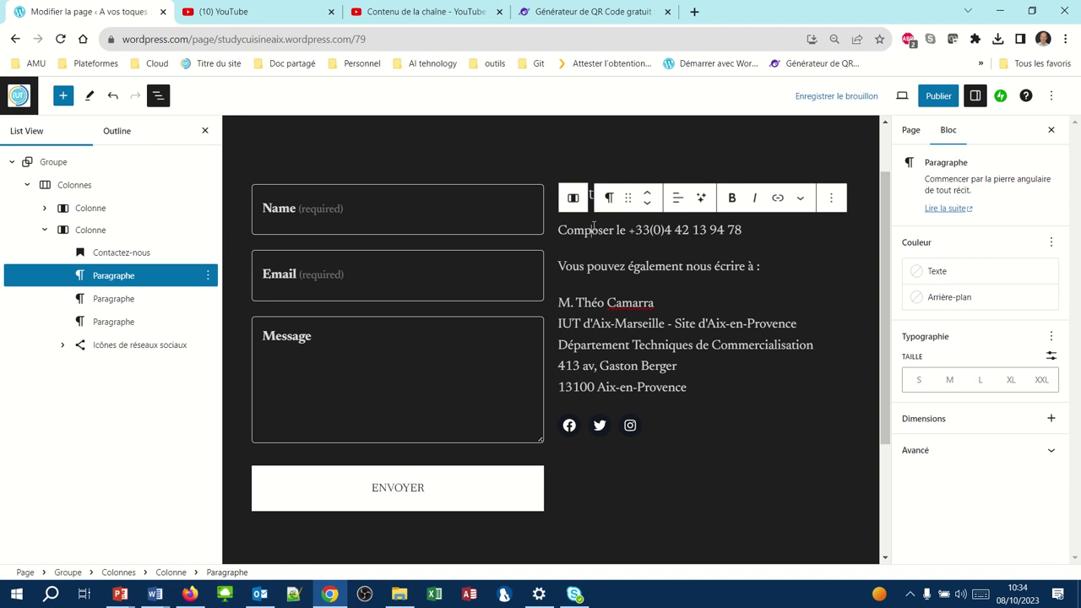
drag(559, 266, 762, 267)
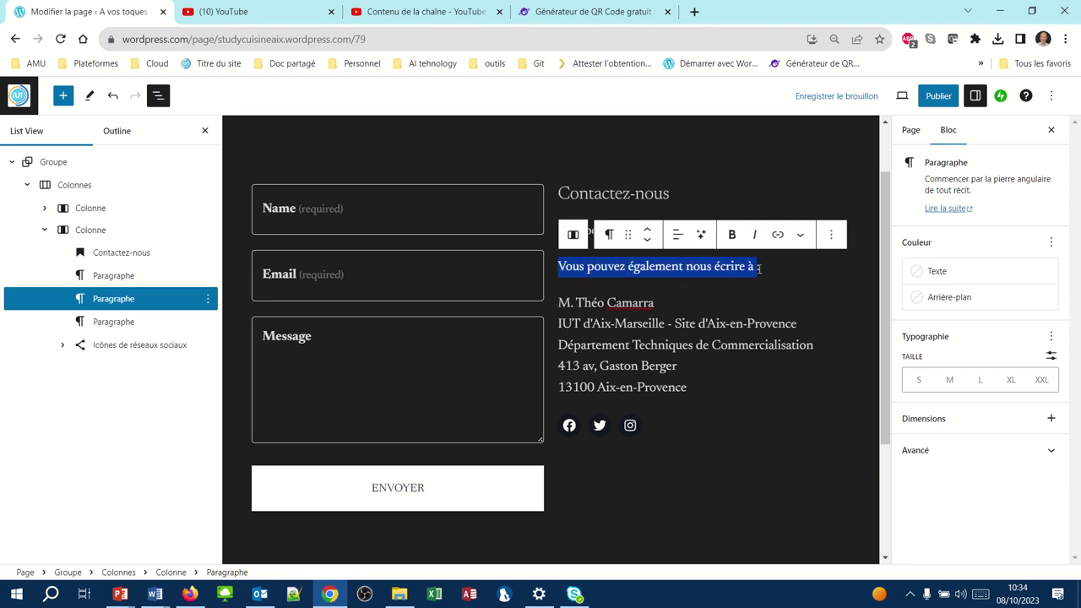
- Make the 'Vous pouvez également nous écrire à :' line bold italic and begin setting the featured image
click(730, 233)
click(753, 234)
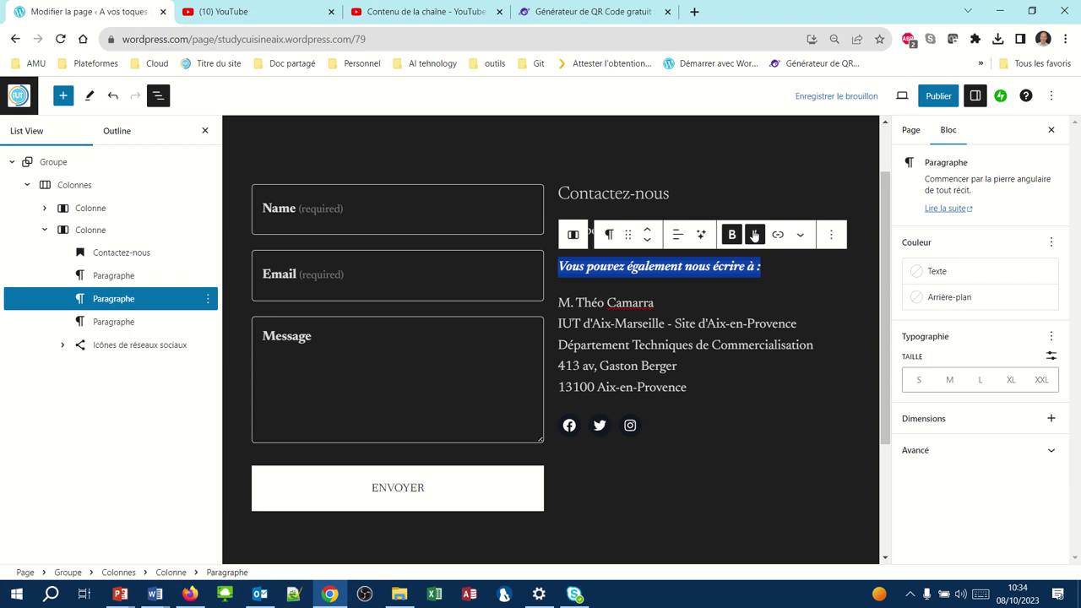
click(910, 129)
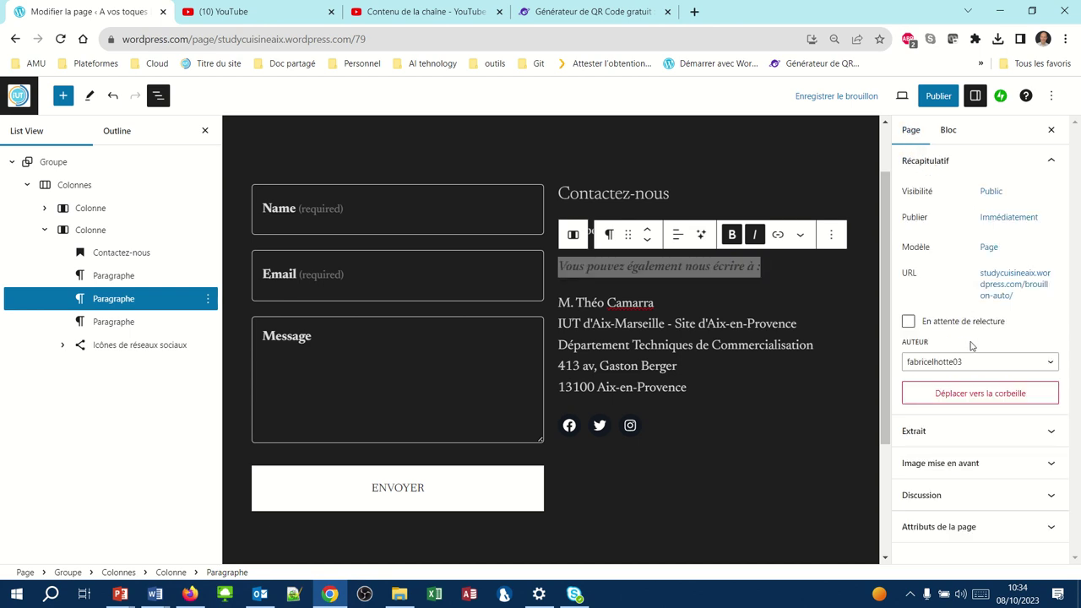
click(988, 469)
click(990, 501)
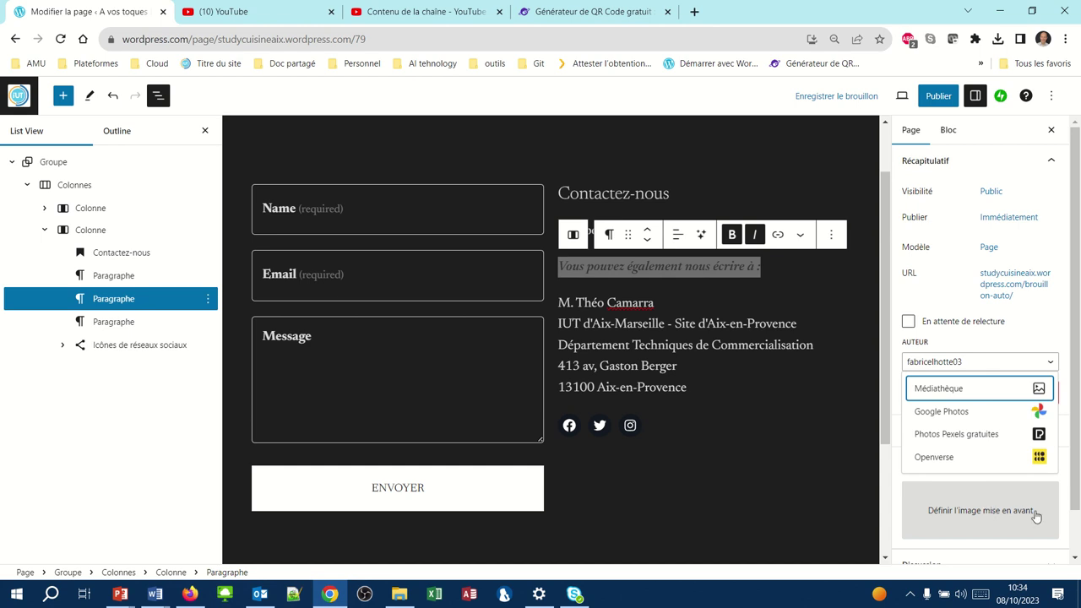
- Upload contact.png from Téléchargements' packageressourcesRCN3 folder to the media library
click(957, 388)
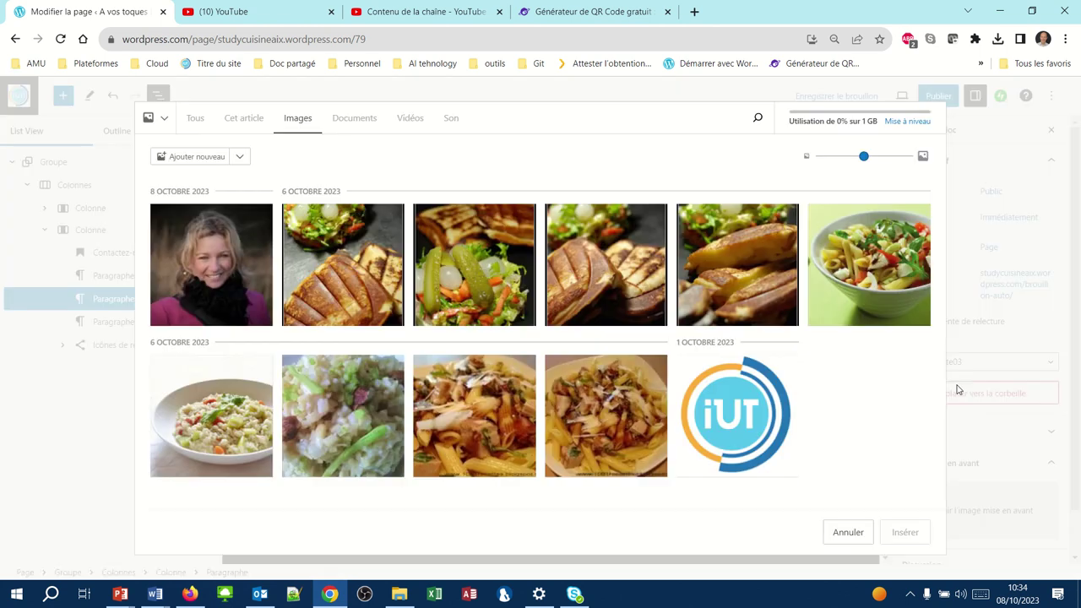
click(219, 158)
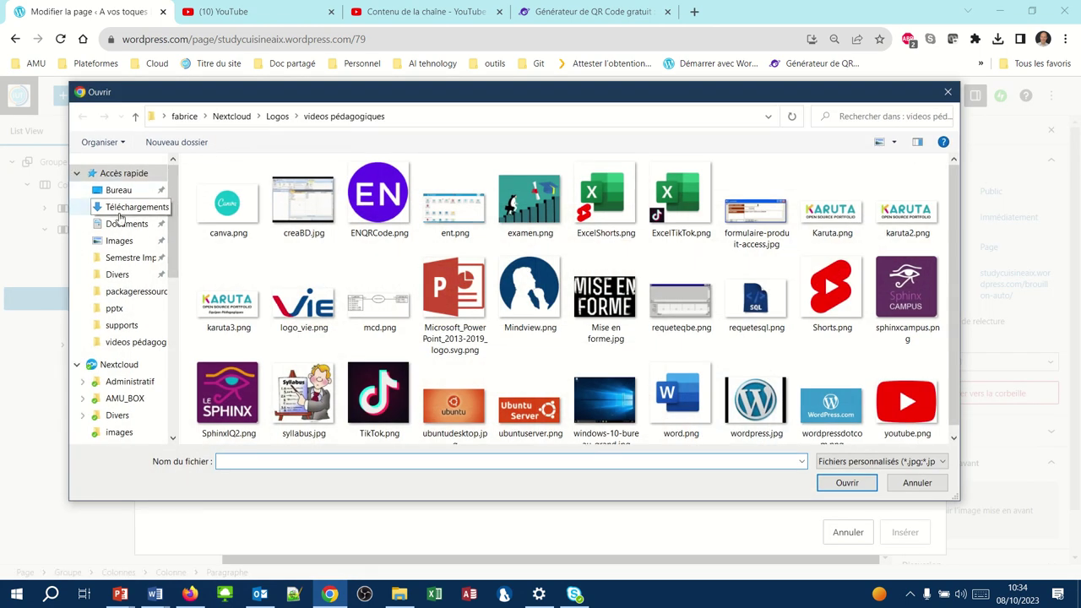
click(123, 208)
double_click(217, 205)
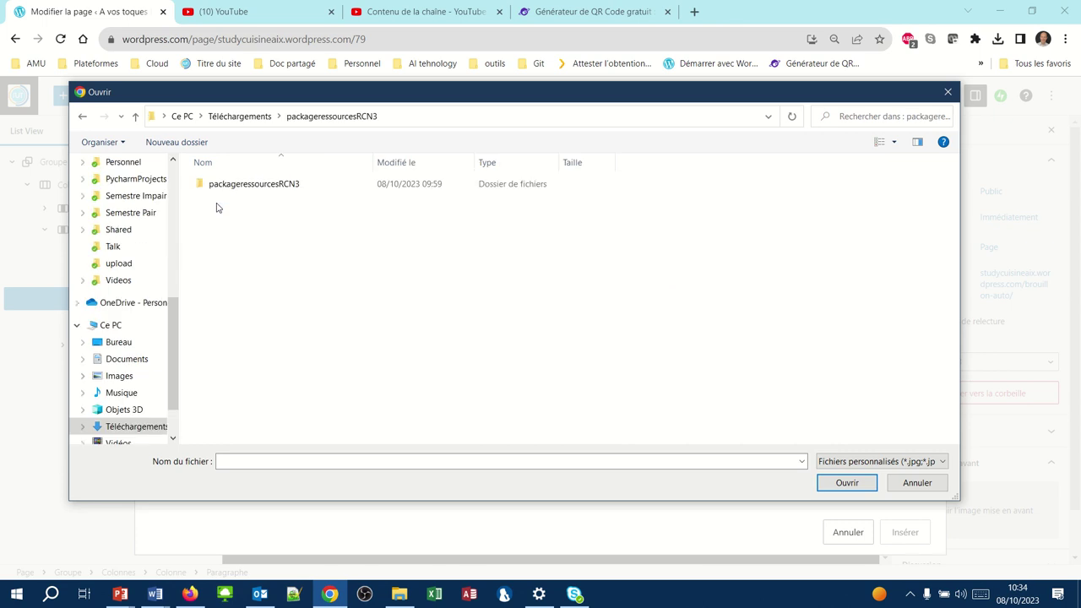
double_click(222, 185)
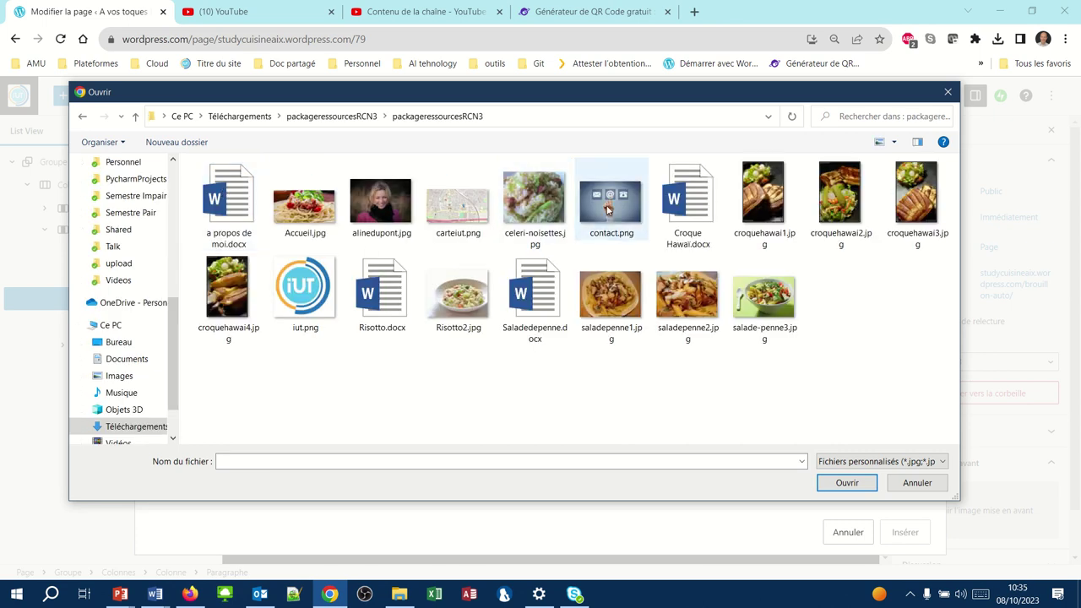
click(608, 210)
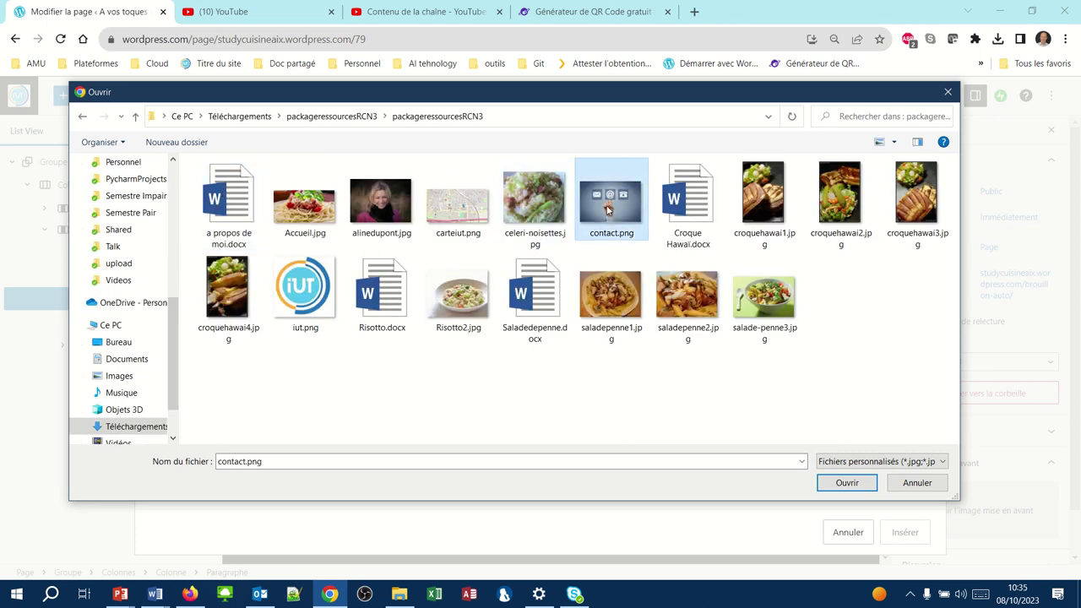
click(846, 483)
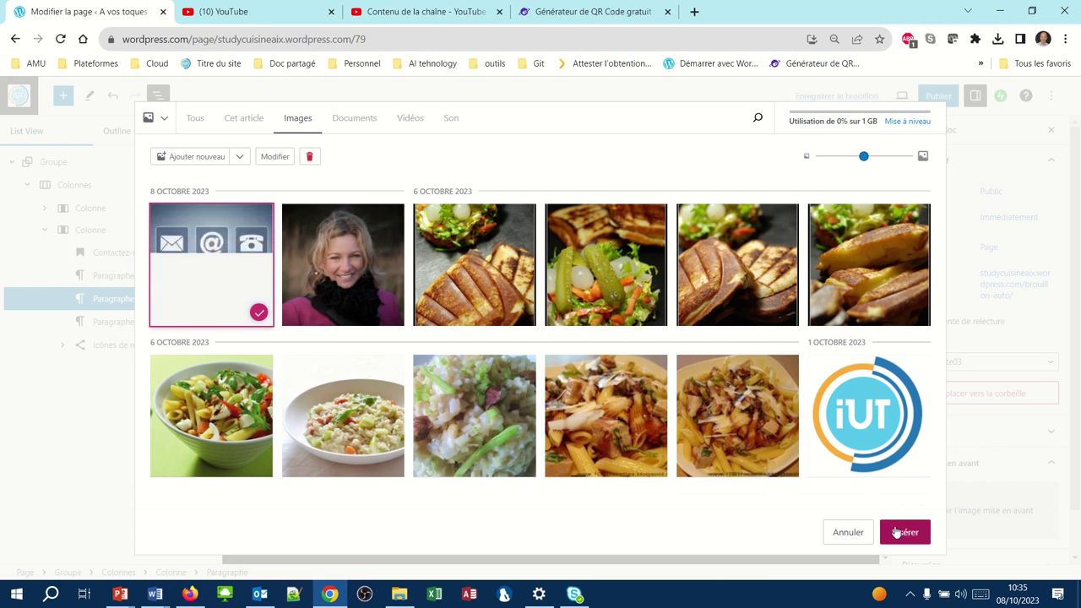
- Set contact.png as the page's featured image and save the draft
click(900, 532)
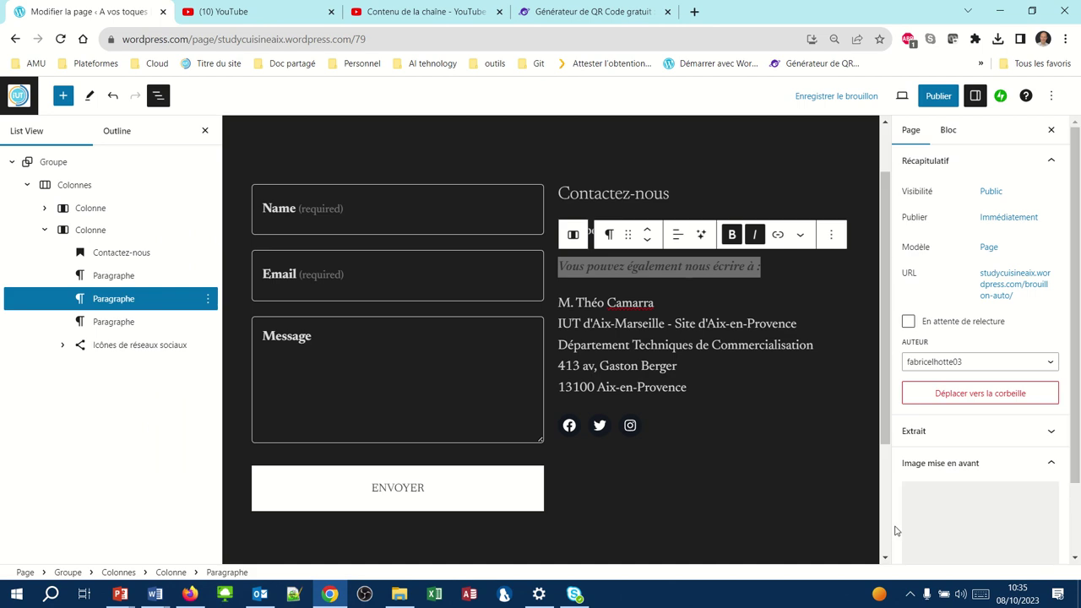
mouse_move(947, 546)
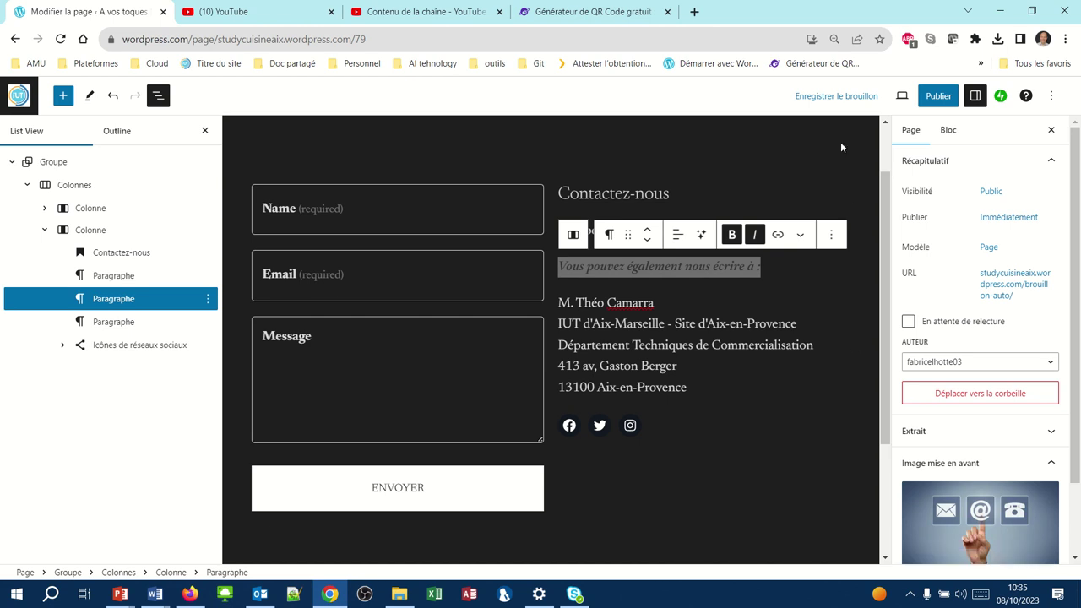
click(832, 97)
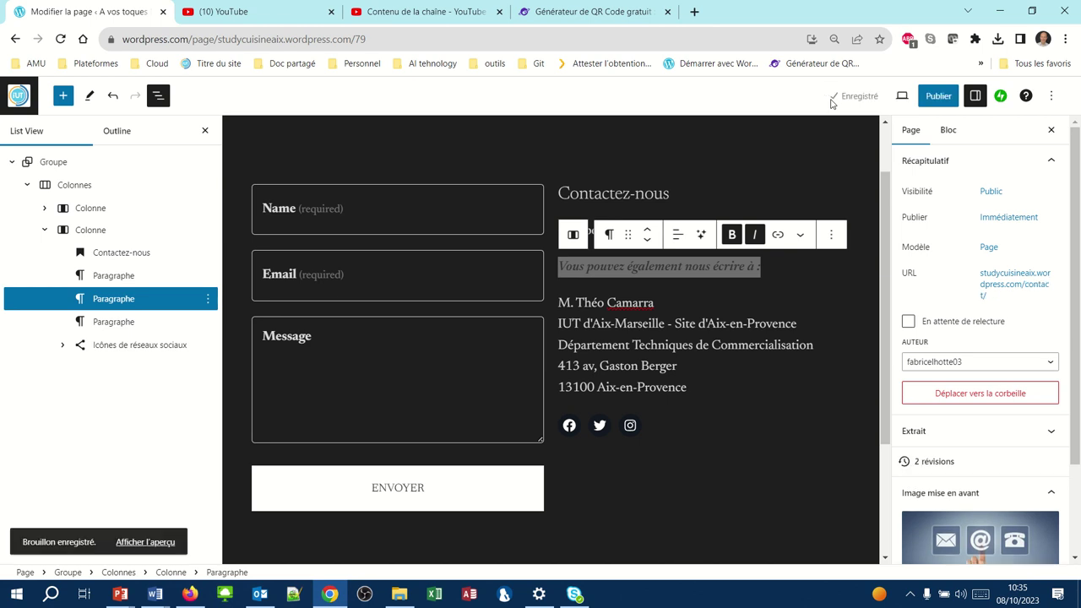
- Publish the Contact page, confirm it, and view the live /contact/ page
click(940, 96)
click(946, 97)
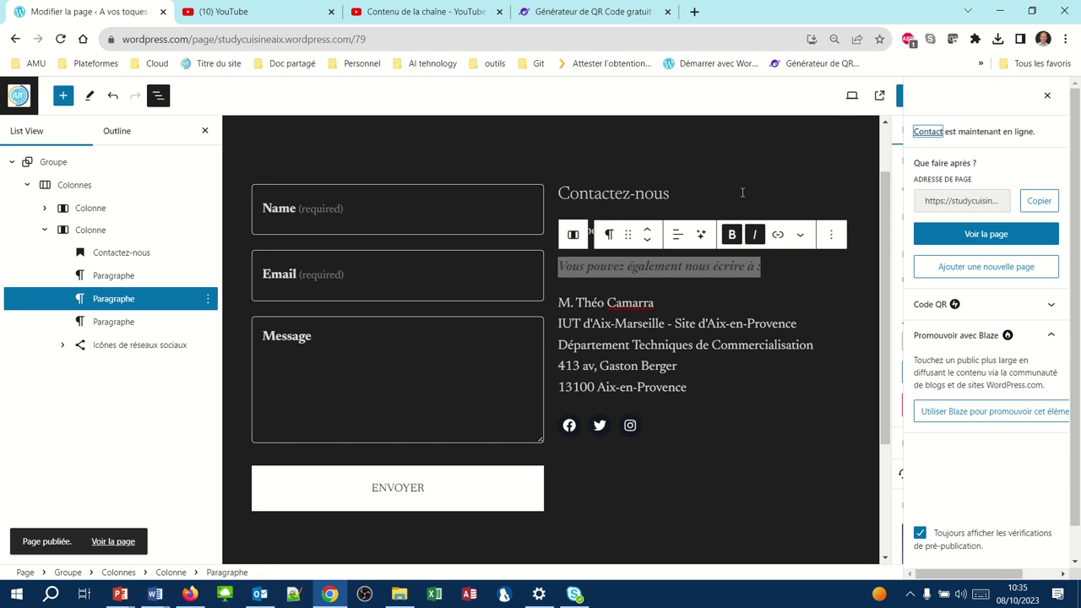
click(945, 241)
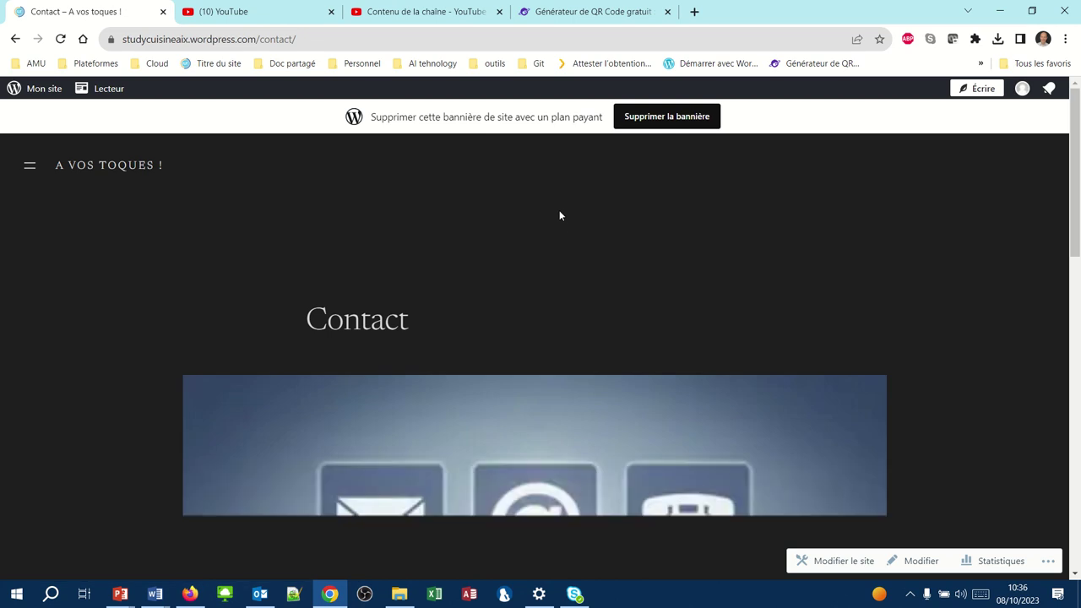
- Scroll through the live Contact page, return to the dashboard, then switch to Firefox's About page
scroll(559, 216, down, 5)
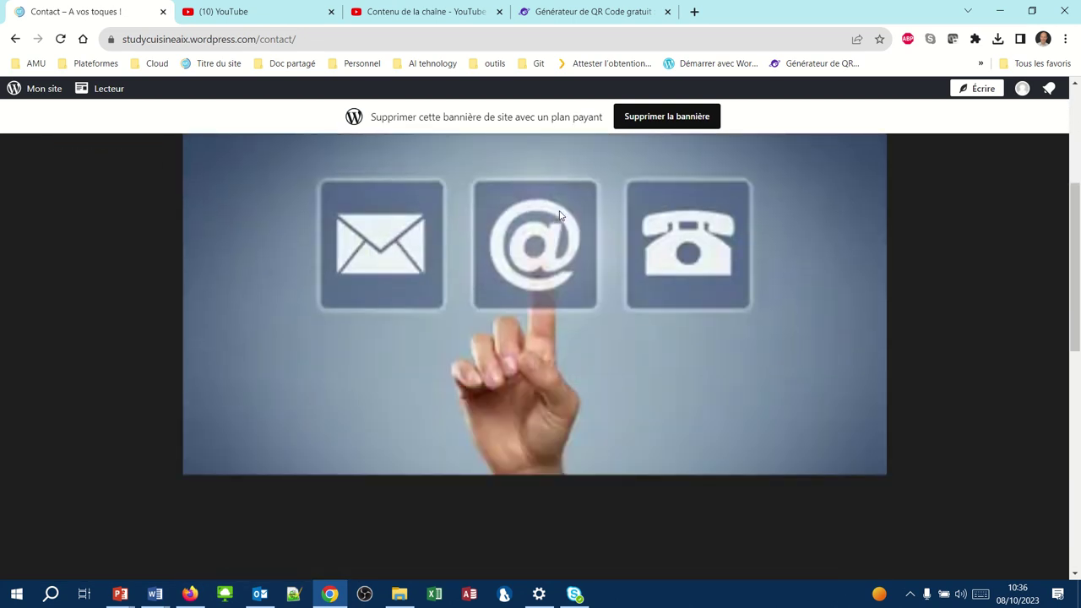
scroll(558, 215, down, 5)
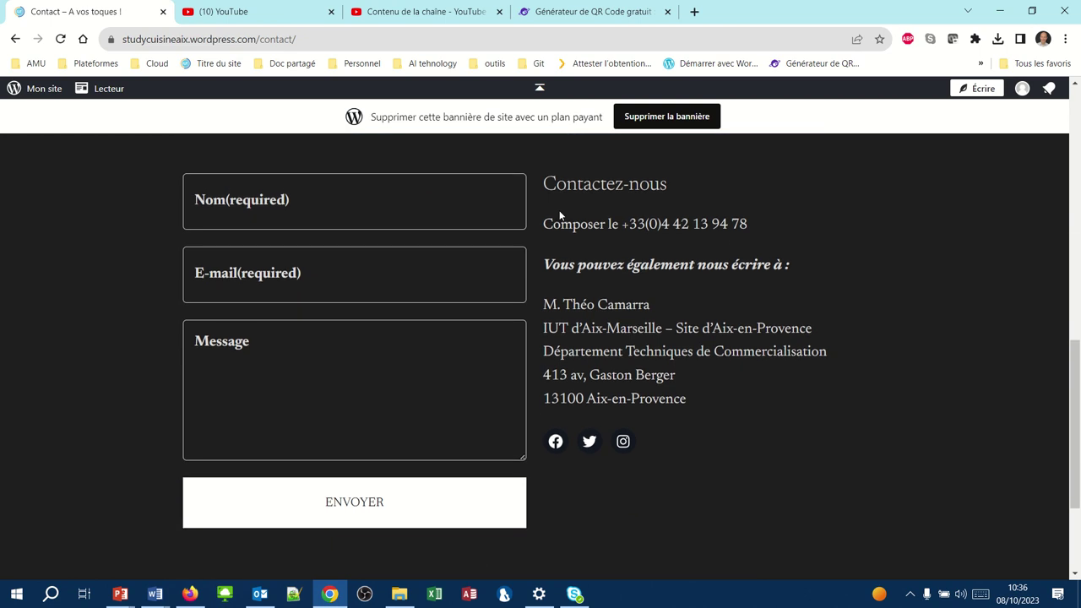
scroll(558, 216, up, 10)
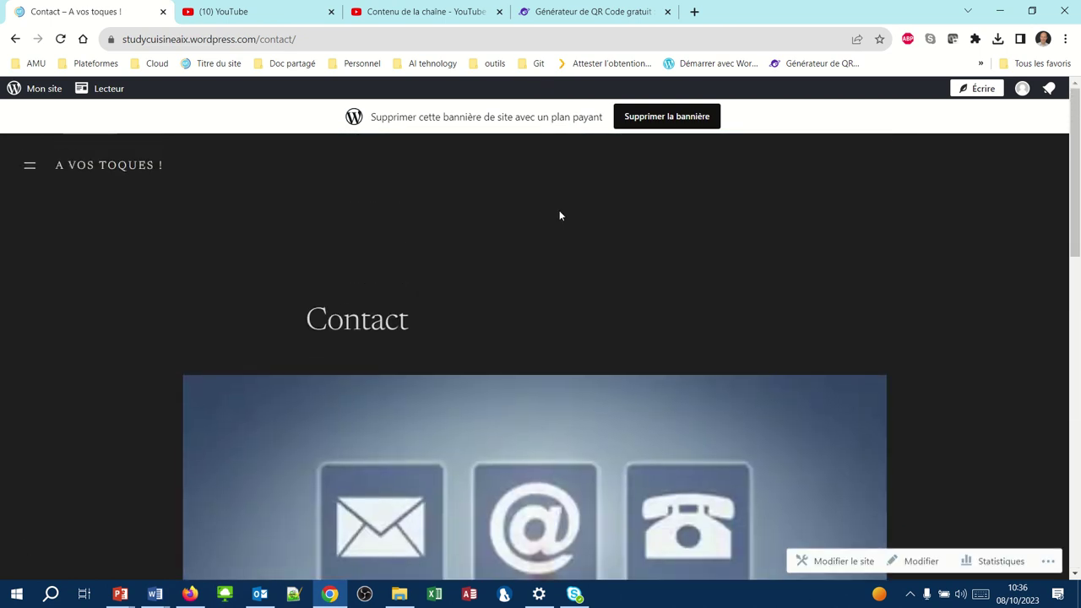
scroll(559, 216, down, 3)
scroll(559, 217, down, 2)
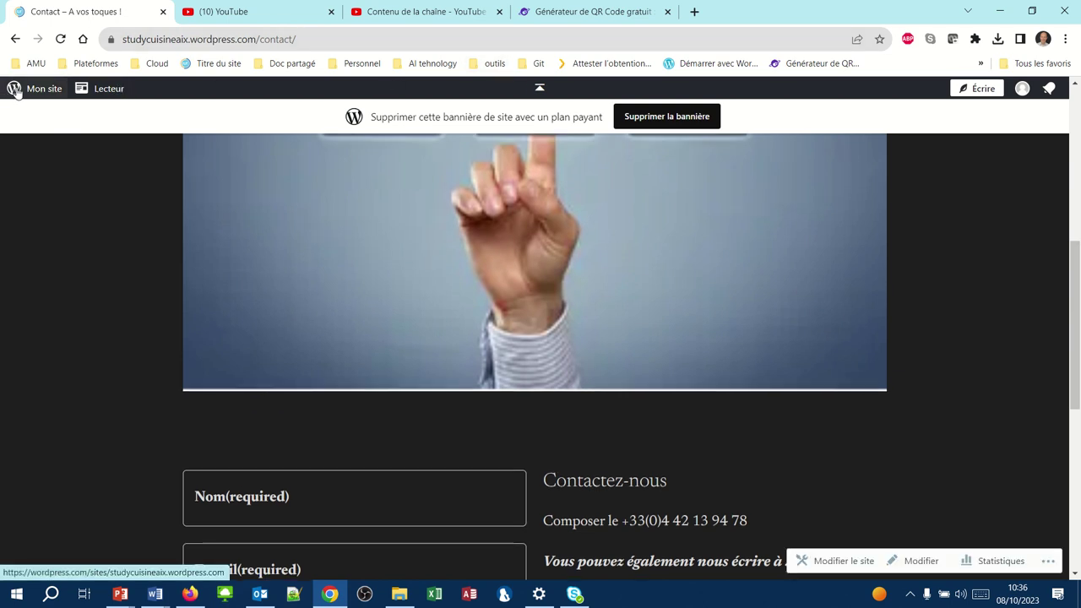
click(15, 91)
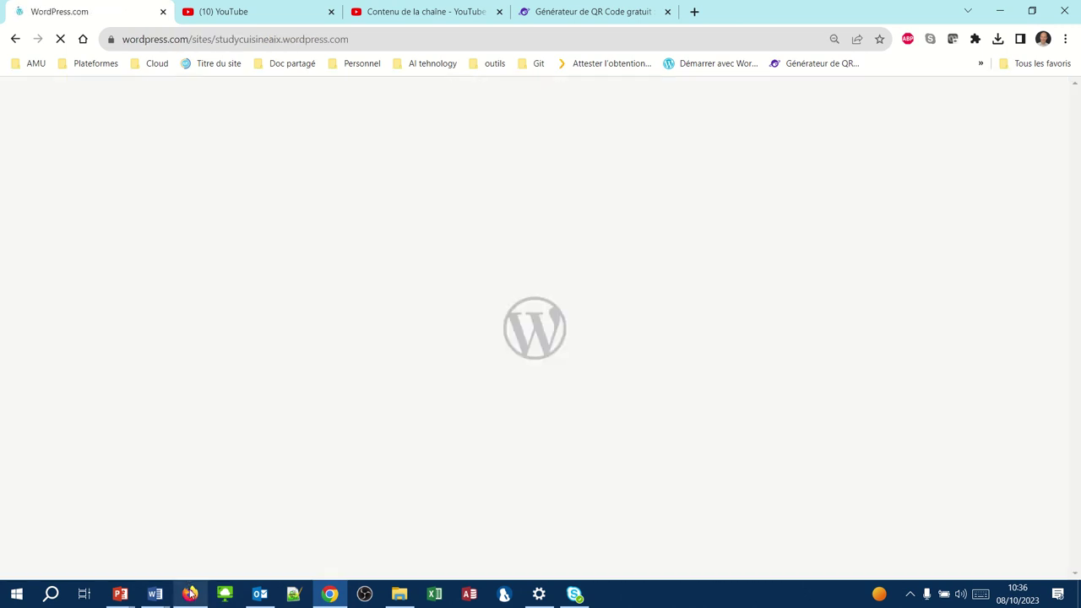
click(189, 593)
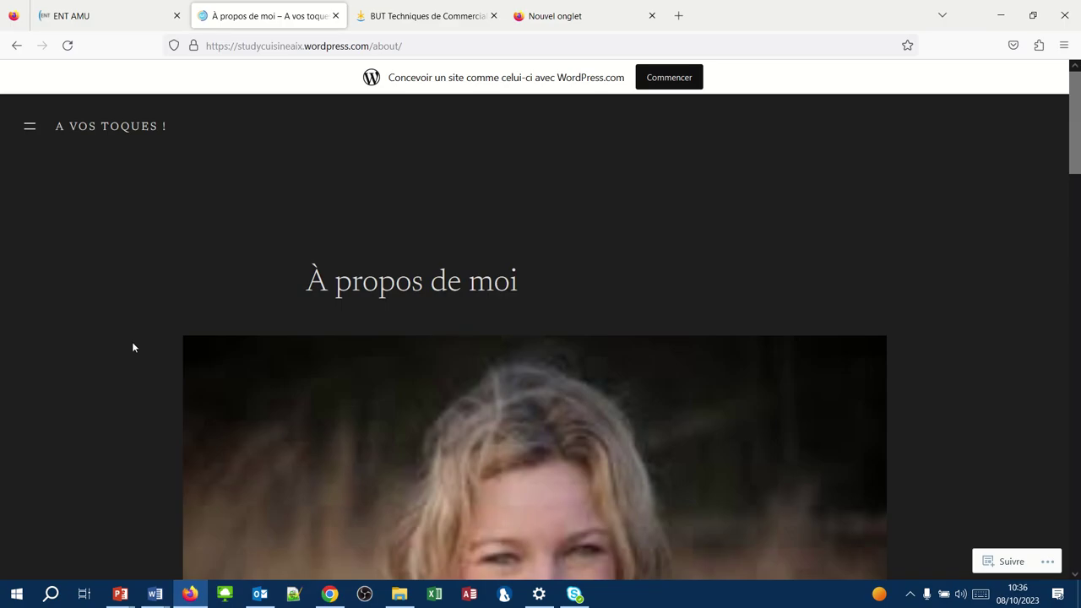
- From the 'A VOS TOQUES !' home page, go through the hamburger menu to the Contact page
scroll(358, 364, down, 2)
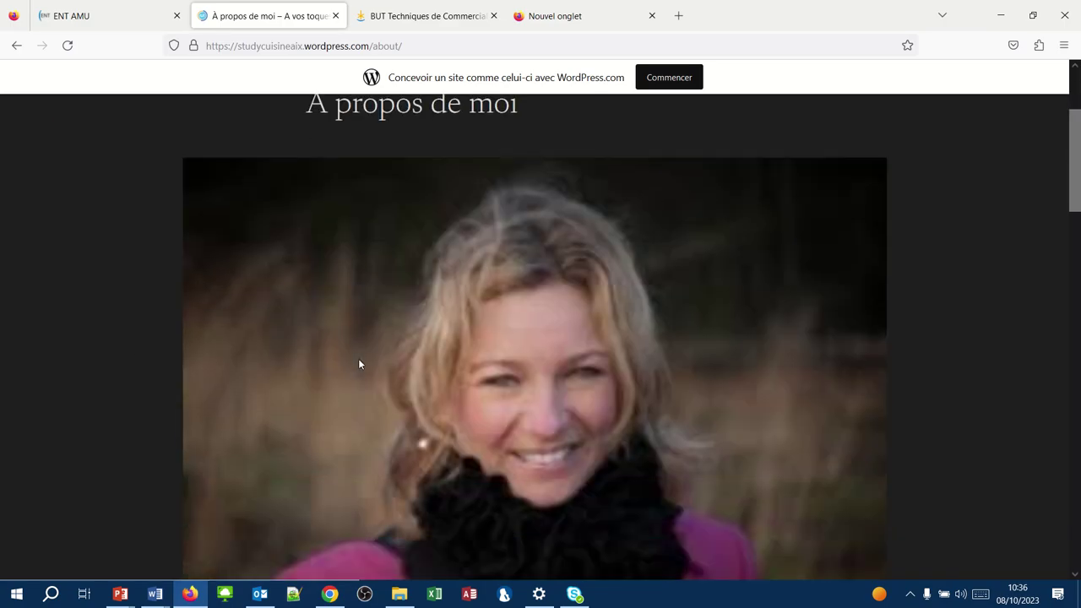
scroll(358, 361, up, 2)
click(92, 128)
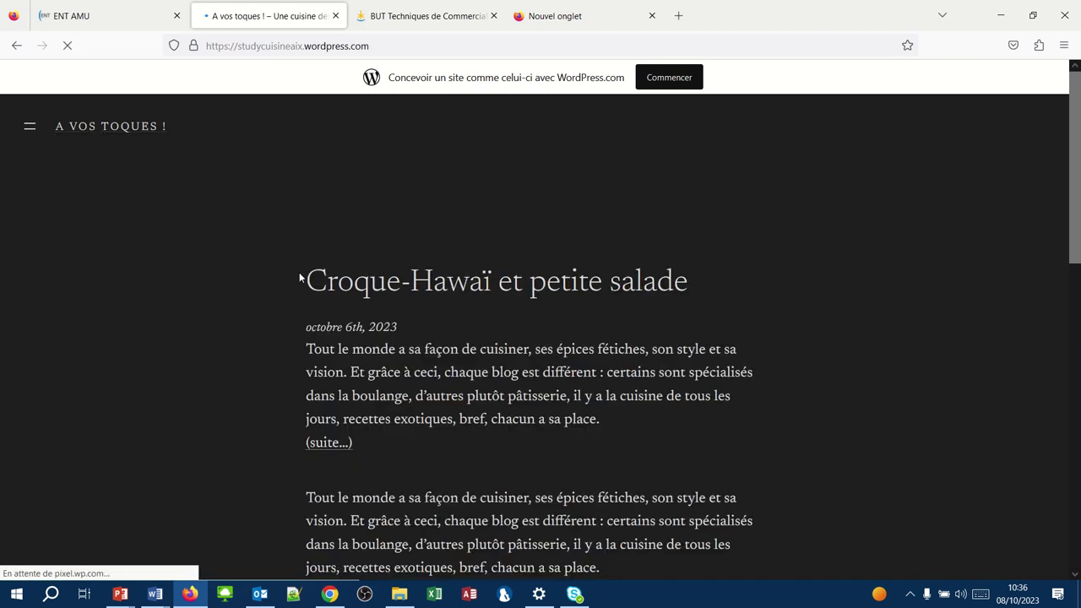
scroll(312, 394, down, 10)
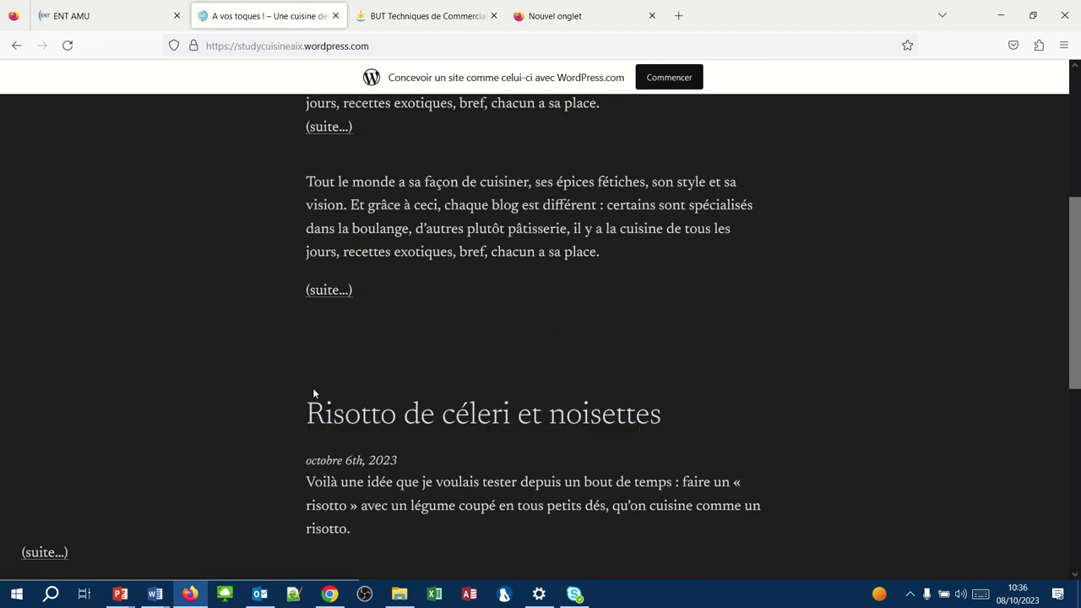
scroll(312, 393, up, 10)
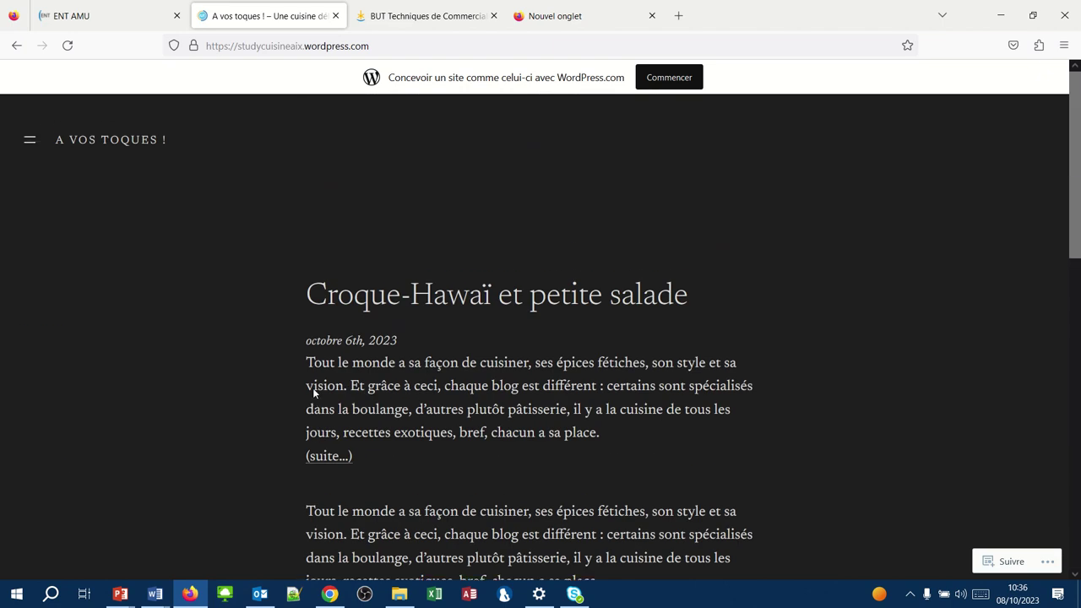
click(30, 129)
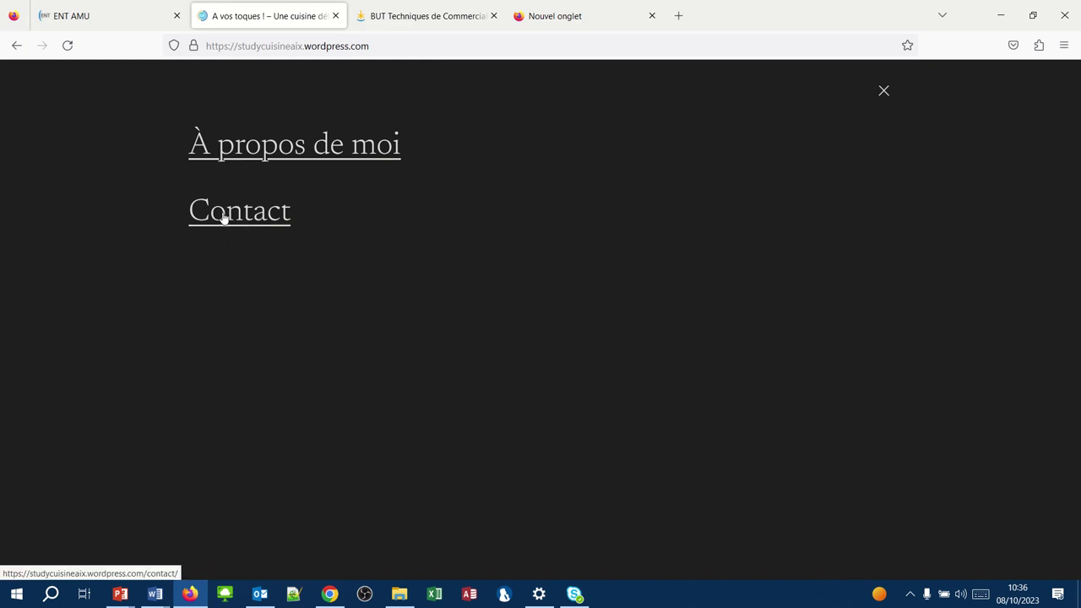
click(224, 216)
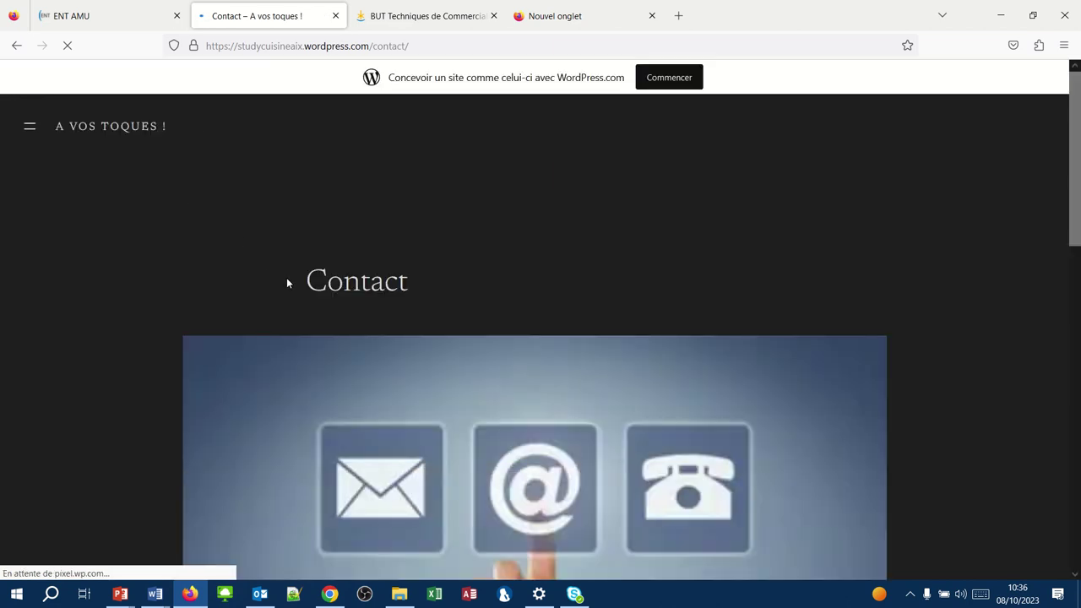
- Fill in the sender's name and e-mail address in the Contact form
scroll(286, 283, down, 5)
scroll(286, 283, down, 3)
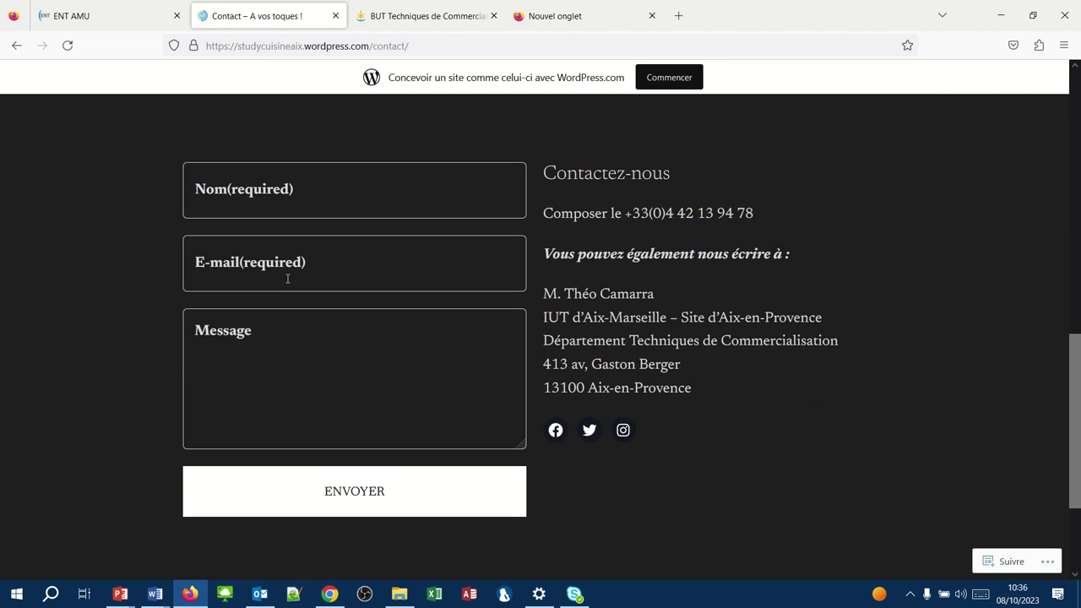
click(249, 192)
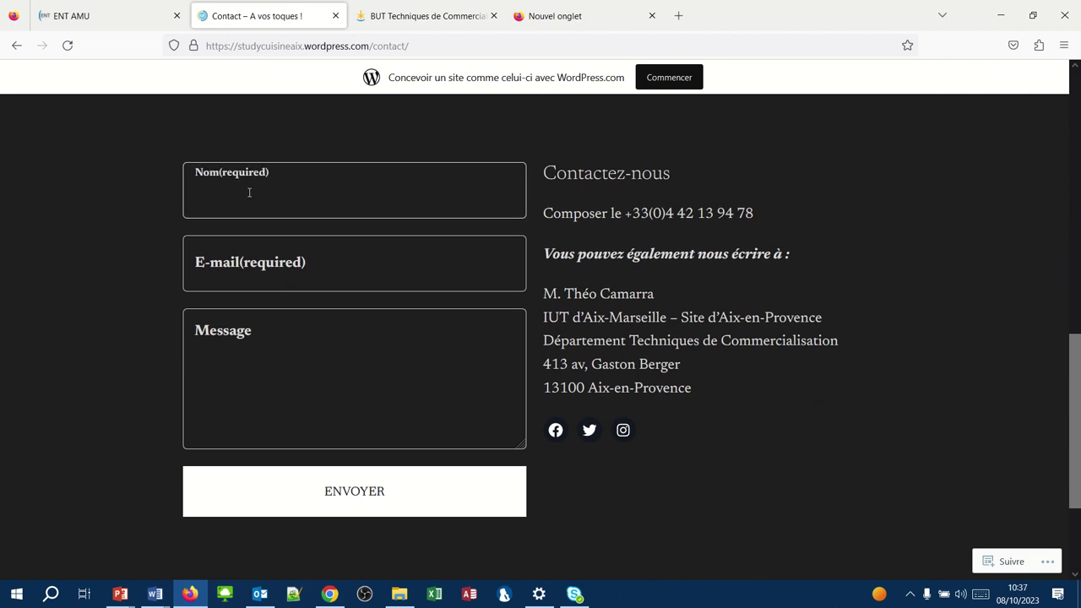
click(237, 244)
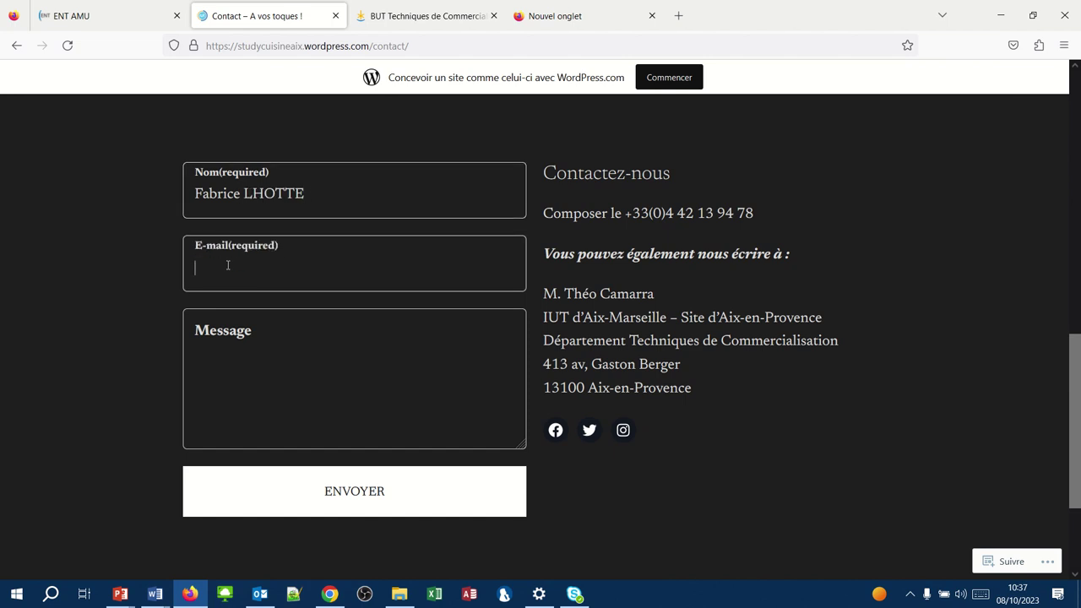
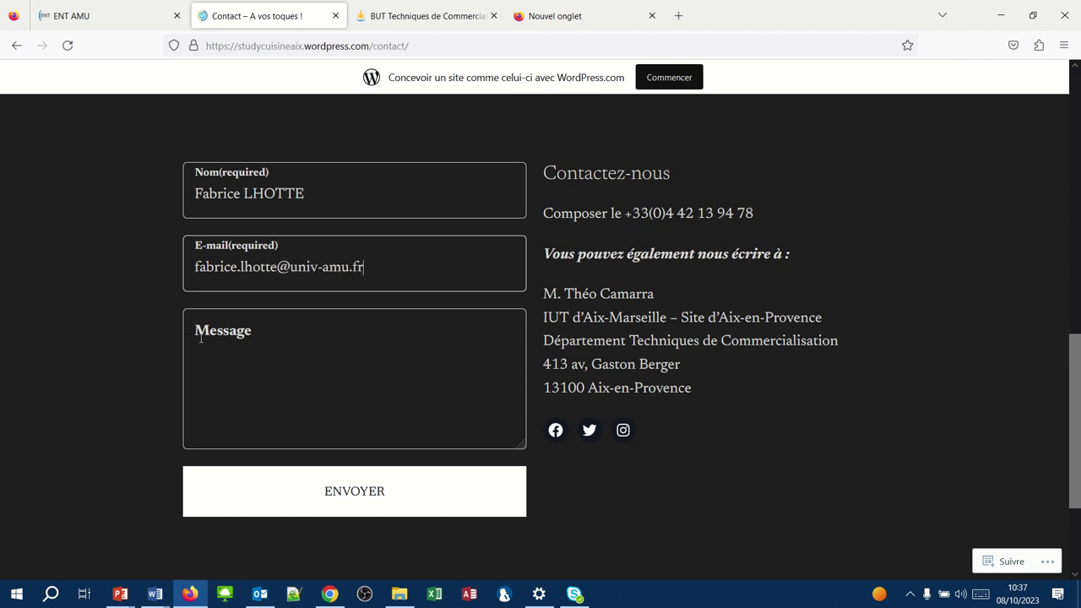
- Send the message 'Quel joli site !!!' and return to the WordPress dashboard window
click(199, 334)
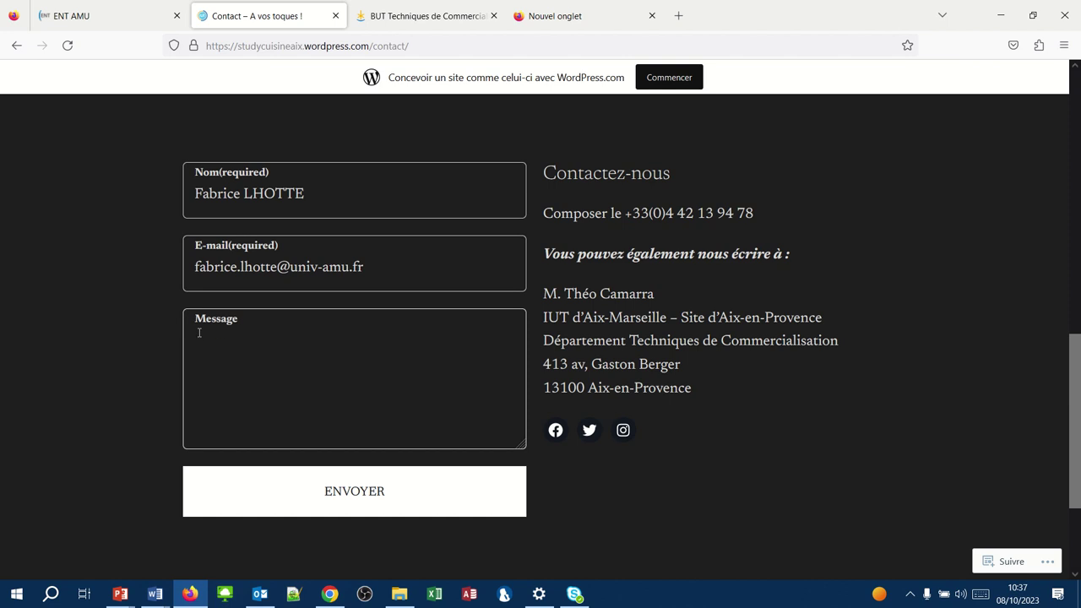
text(Quel joli site !!!)
click(303, 507)
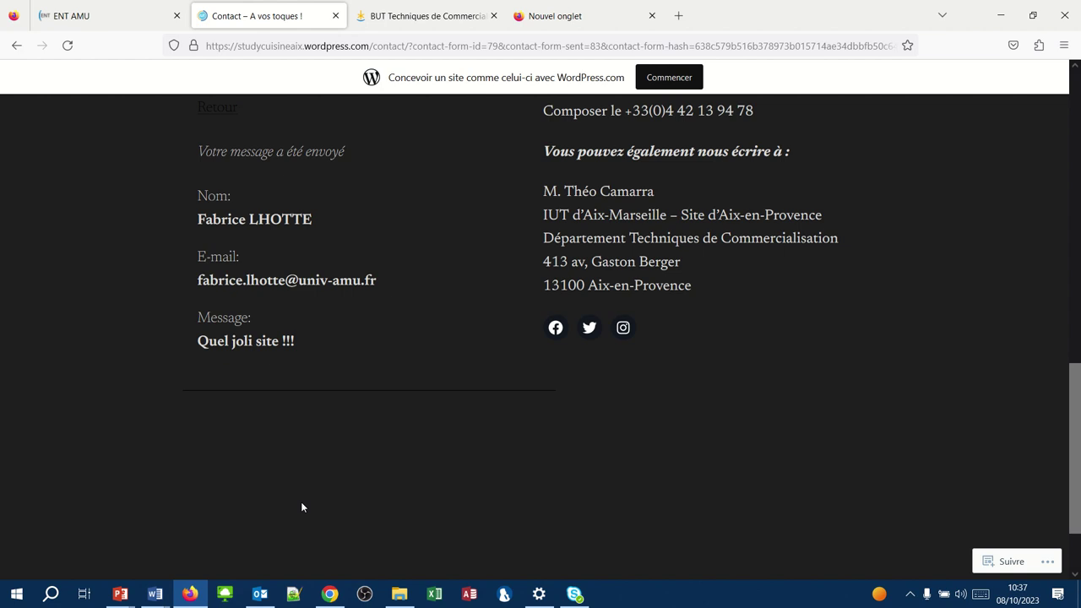
scroll(301, 507, up, 1)
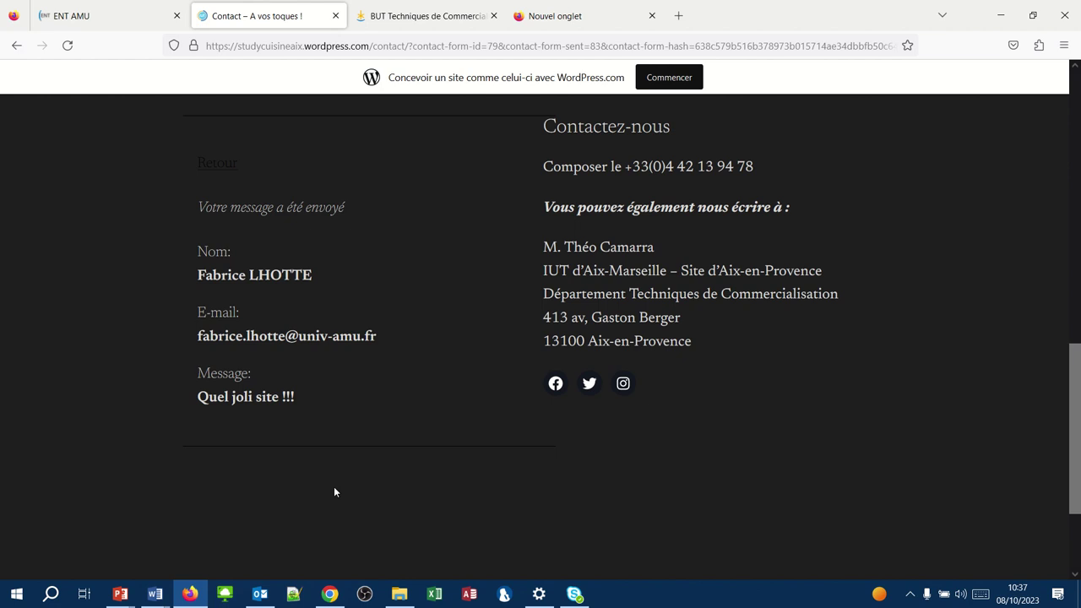
click(329, 593)
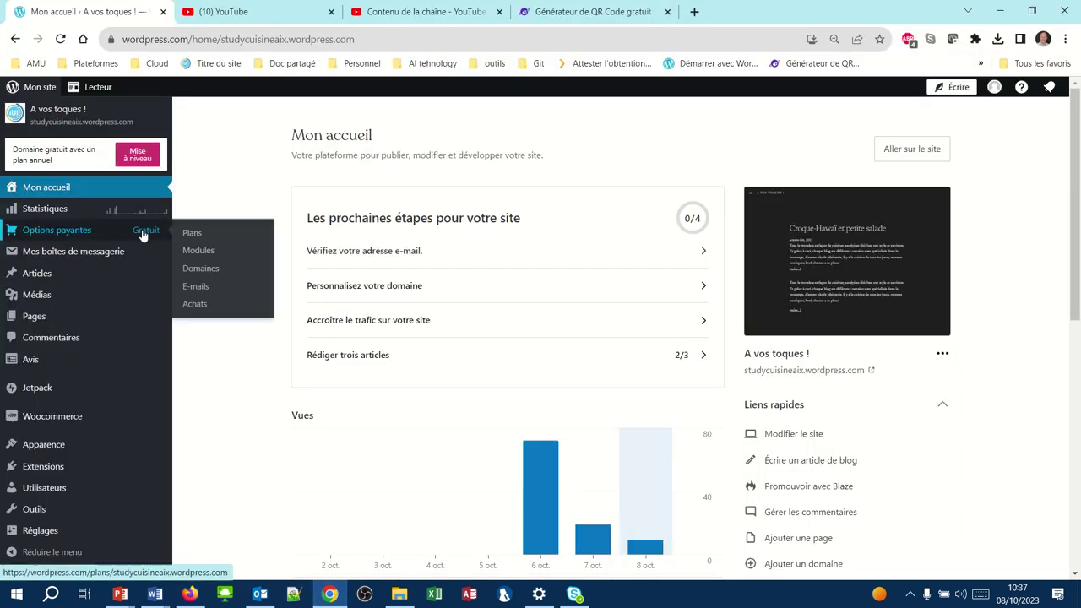
- Reload the dashboard and open 'Avis' to list the form responses with the test message
click(60, 40)
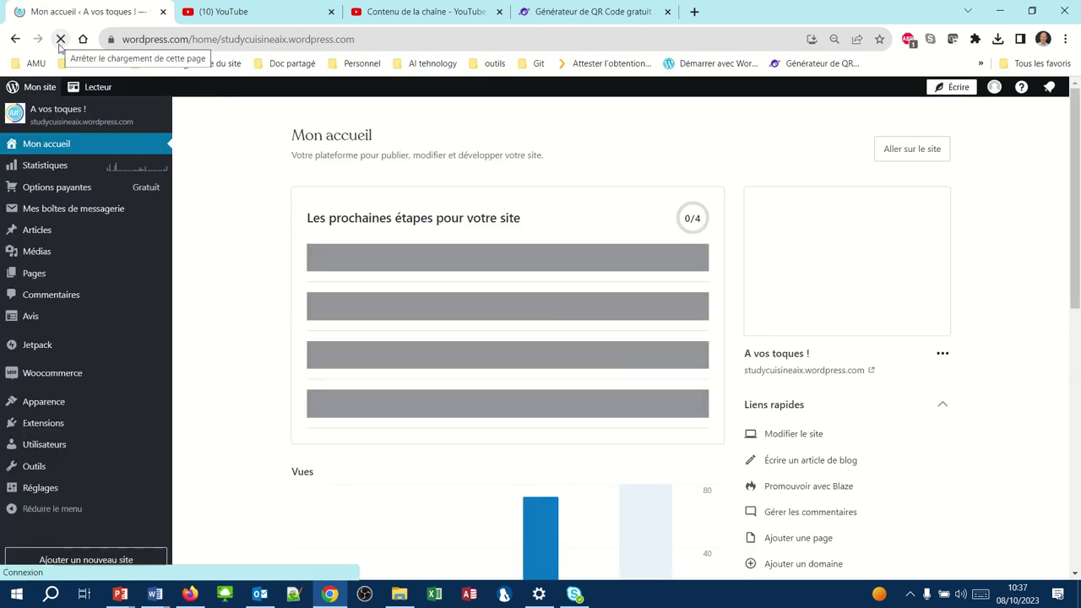
mouse_move(79, 224)
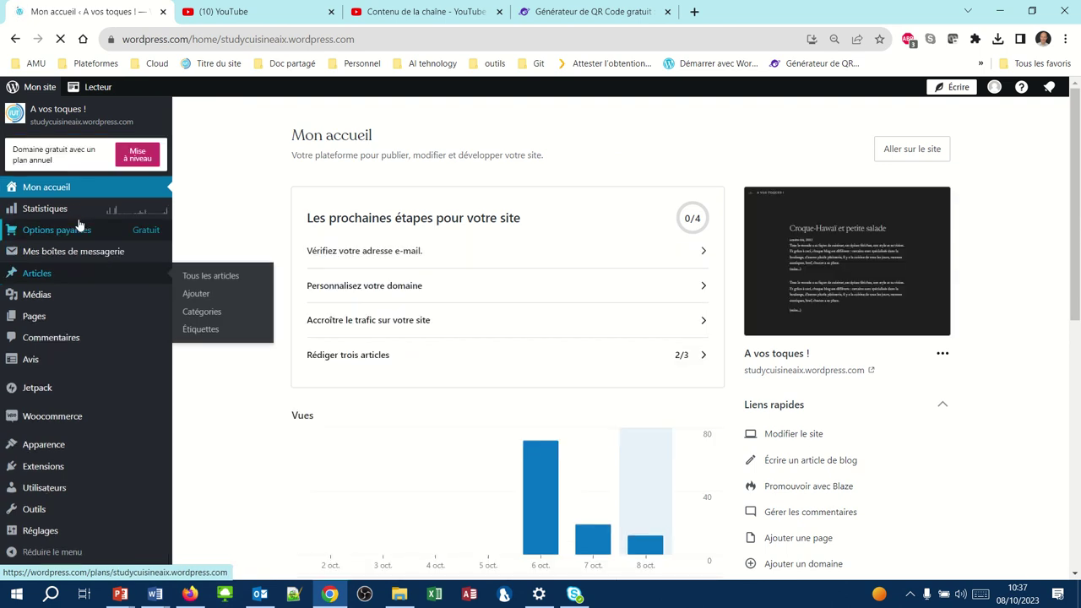
mouse_move(559, 532)
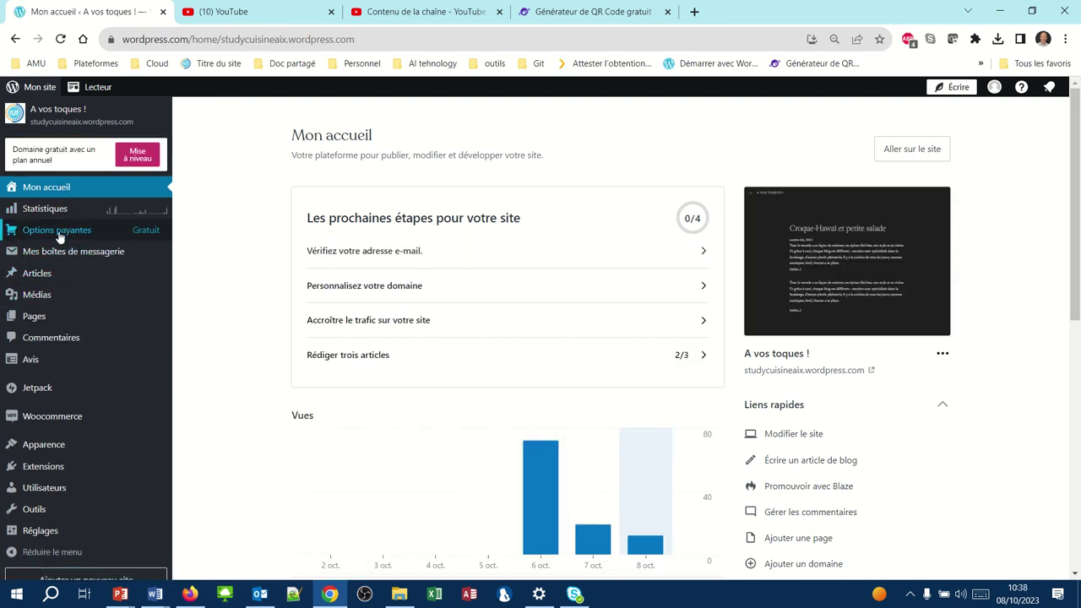
mouse_move(49, 319)
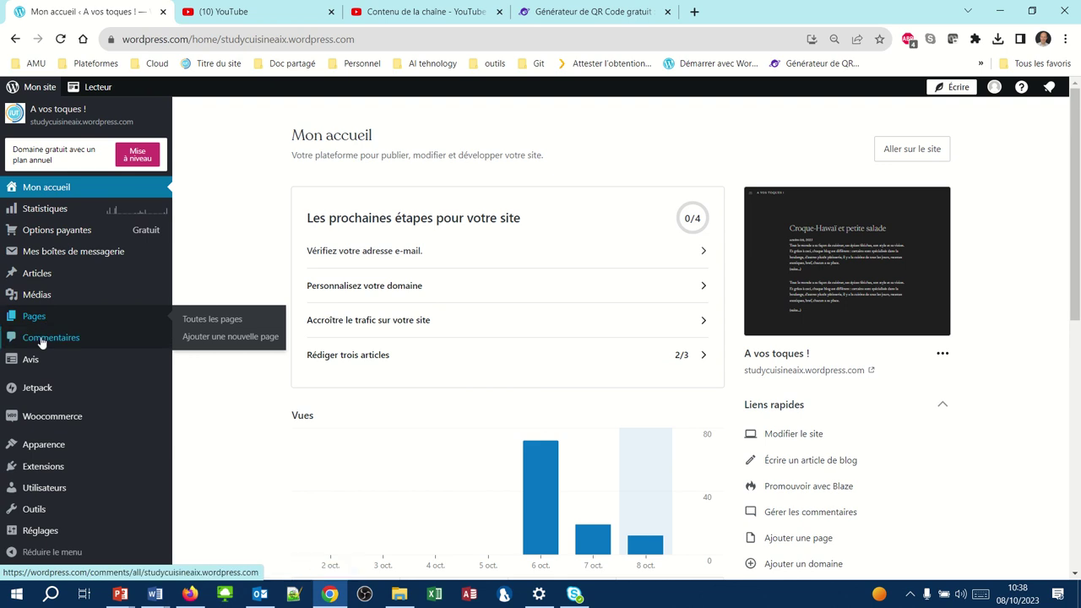
click(32, 360)
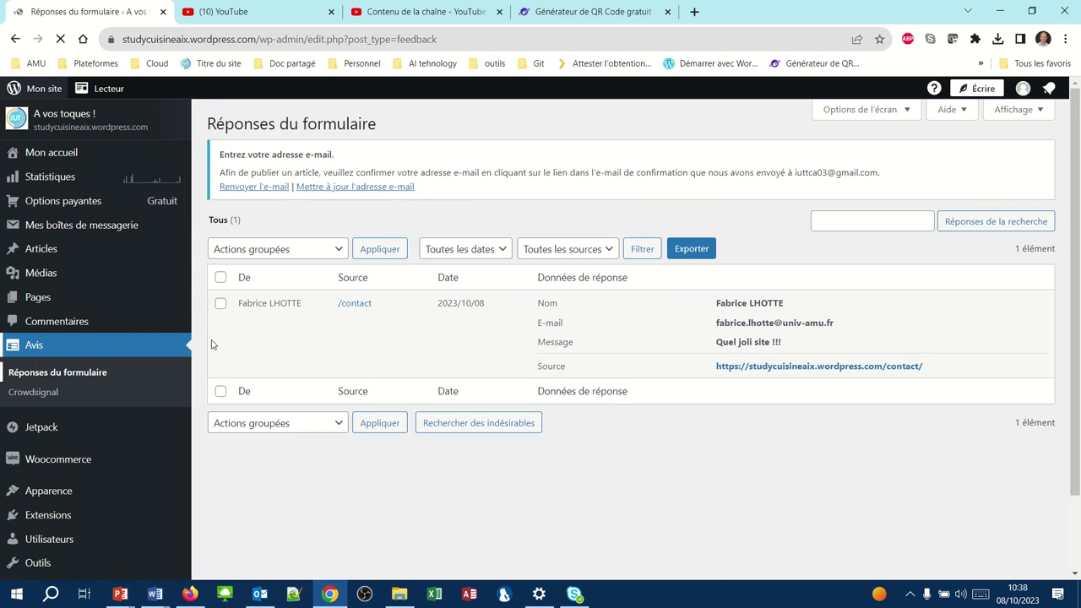
mouse_move(253, 321)
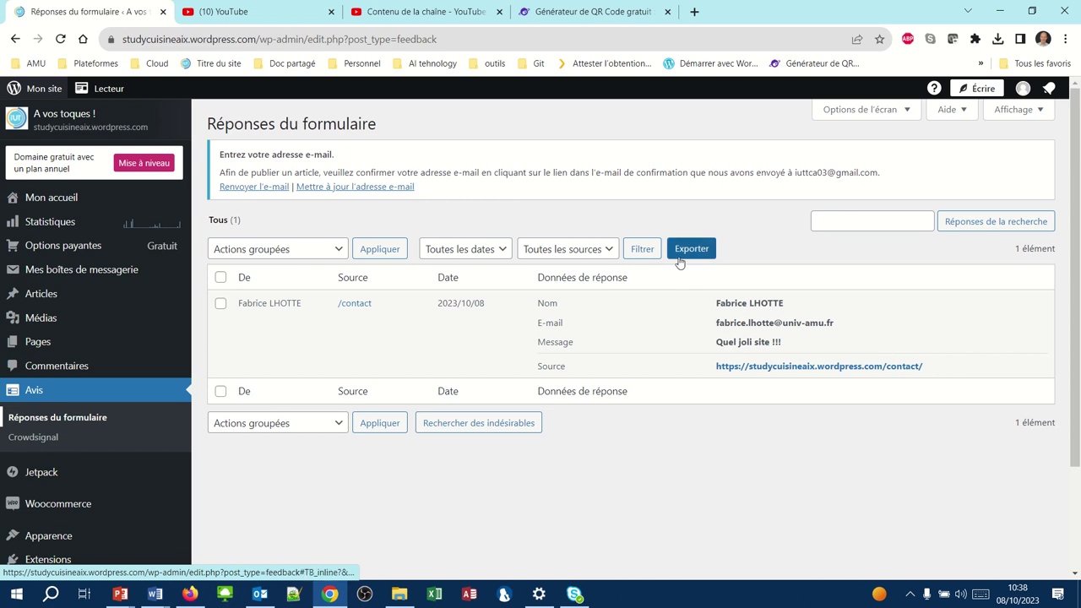
mouse_move(545, 22)
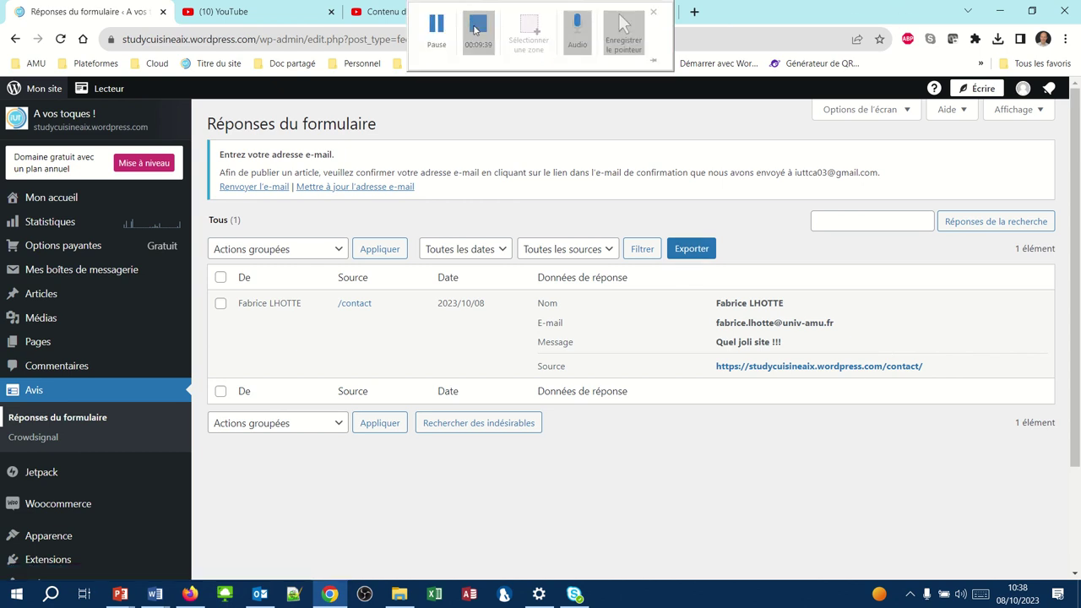
mouse_move(403, 316)
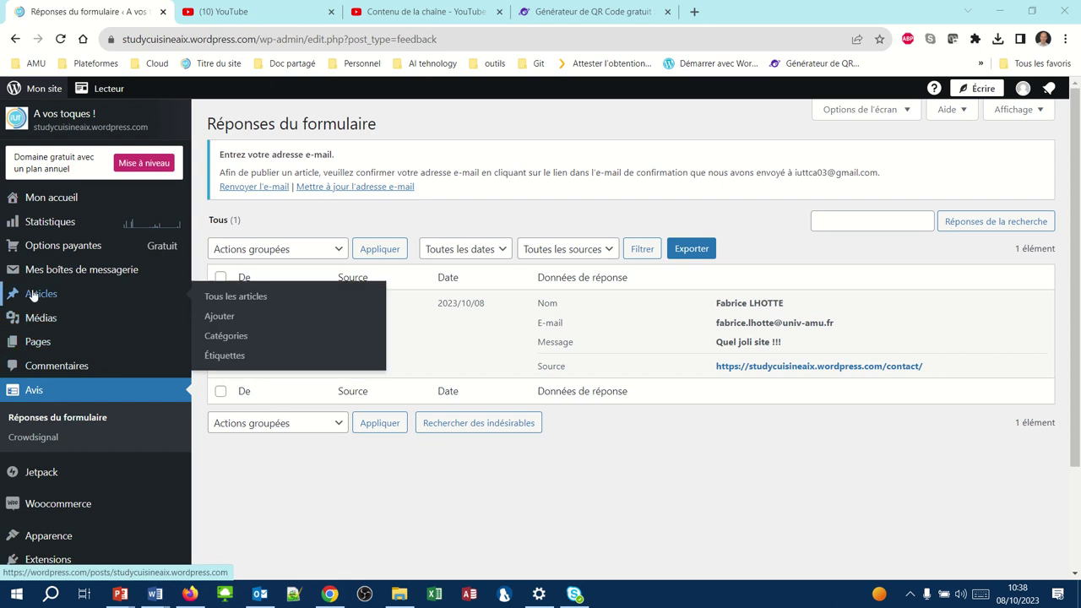
- Open the Pages list from the left sidebar to see Contact and À propos de moi
click(32, 345)
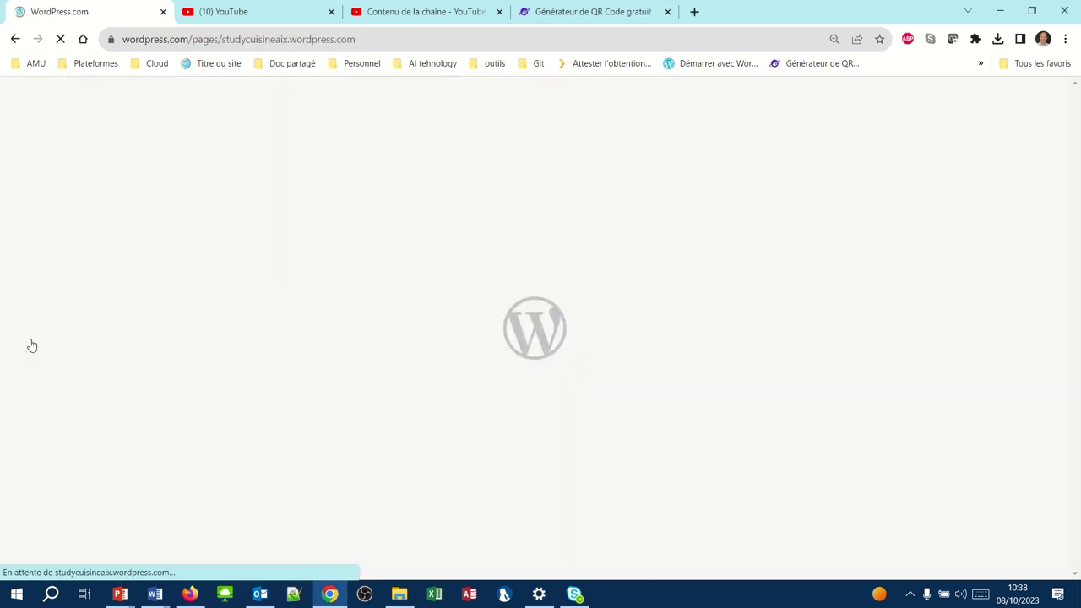